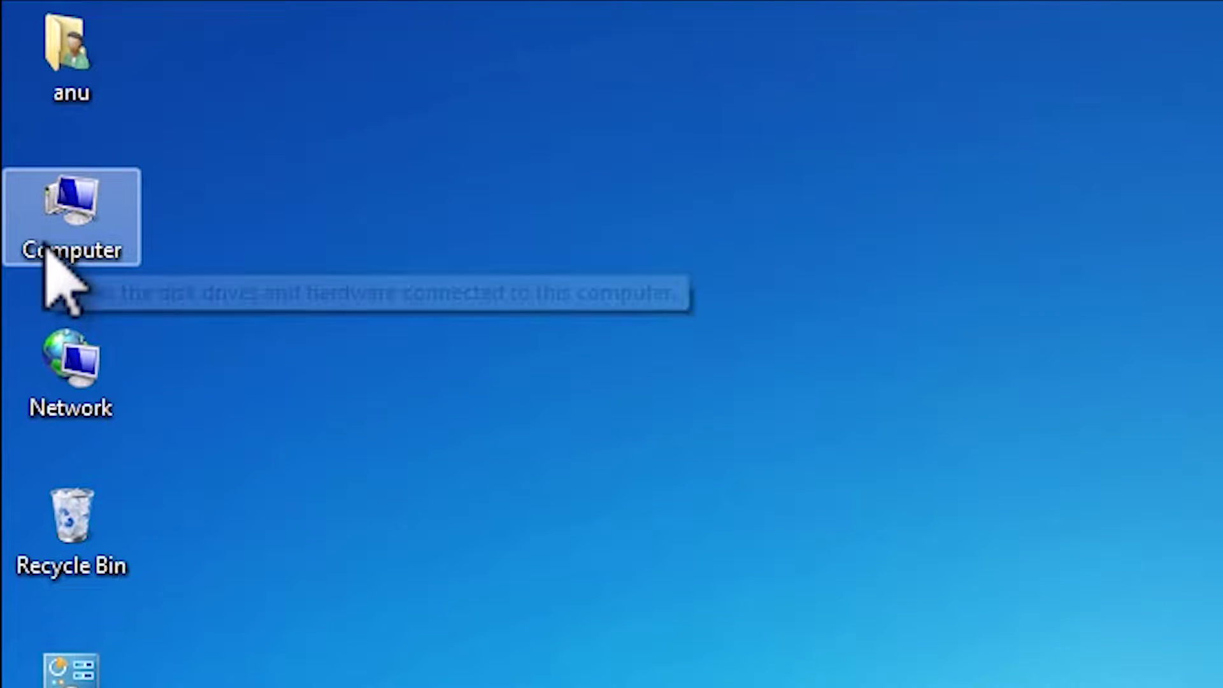
Confirm in Computer Properties that this is 32-bit Windows 7 Professional, then close the window.
right_click(25, 77)
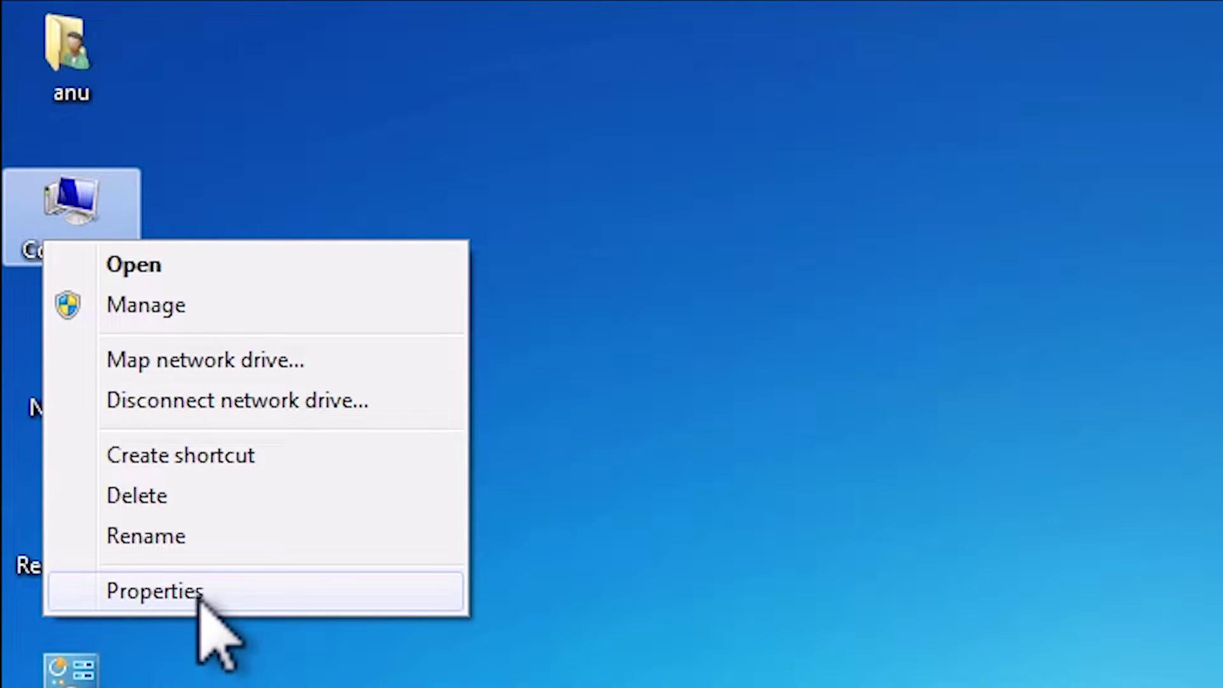
left_click(155, 591)
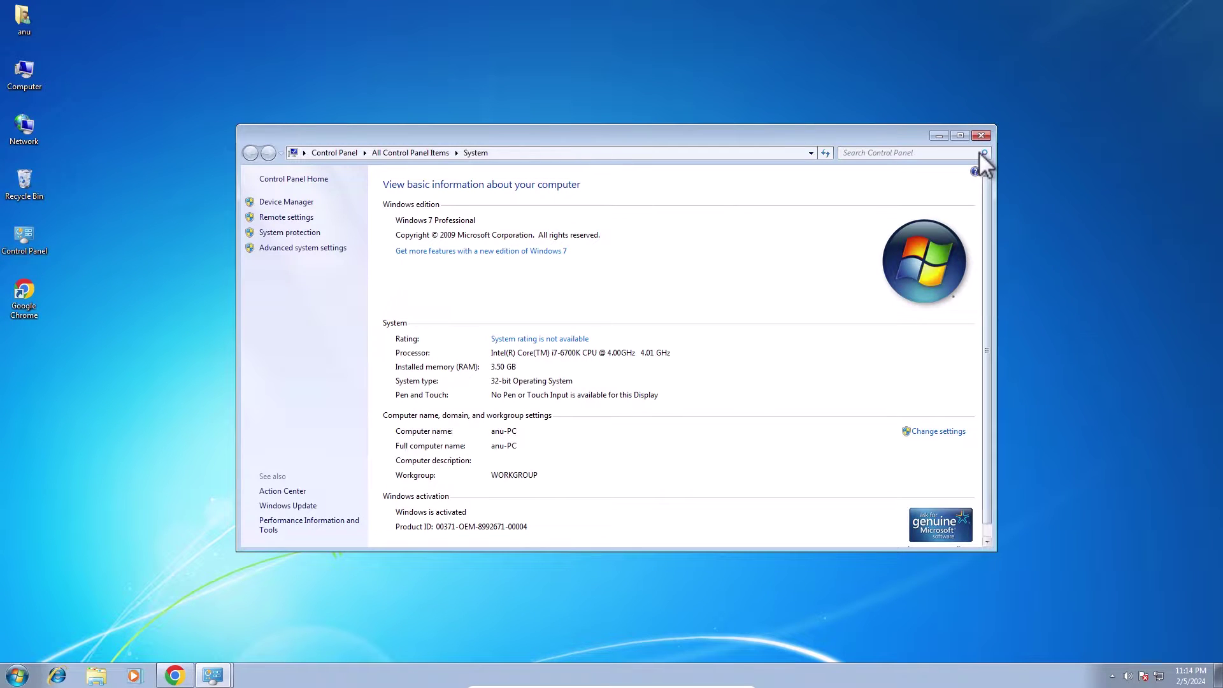
left_click(982, 136)
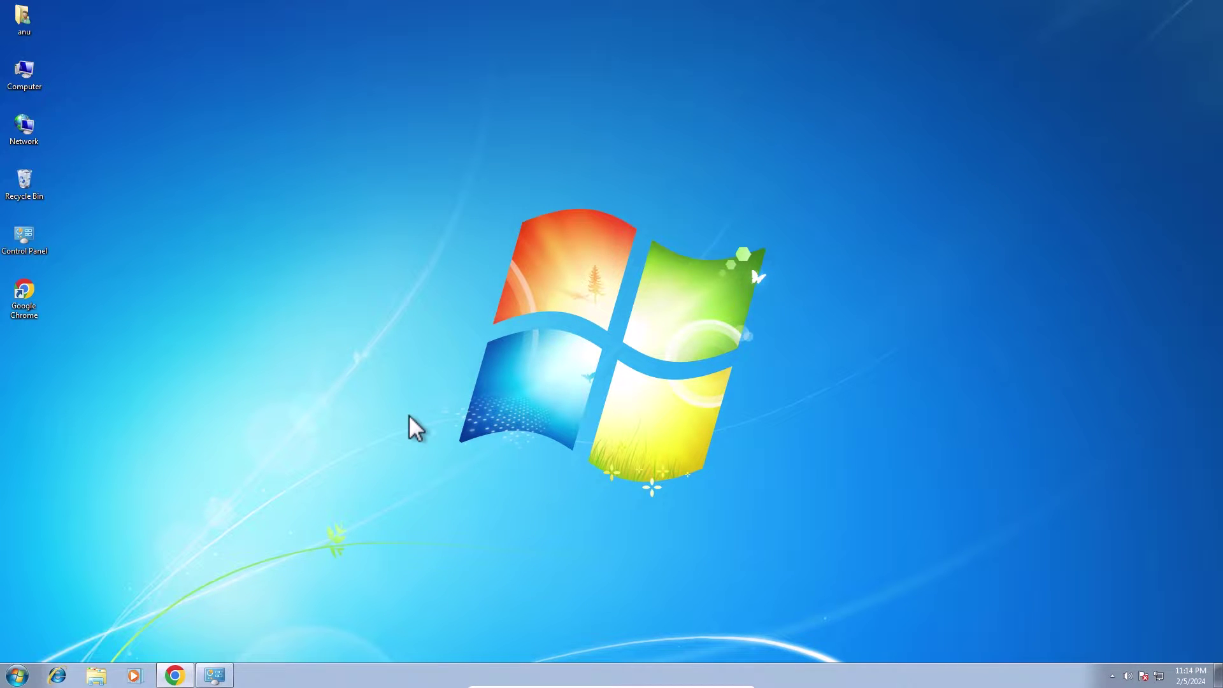
Rerun the 'hp deskjet 2131 driver' Google search and open HP's support.hp.com result in a new tab.
left_click(175, 675)
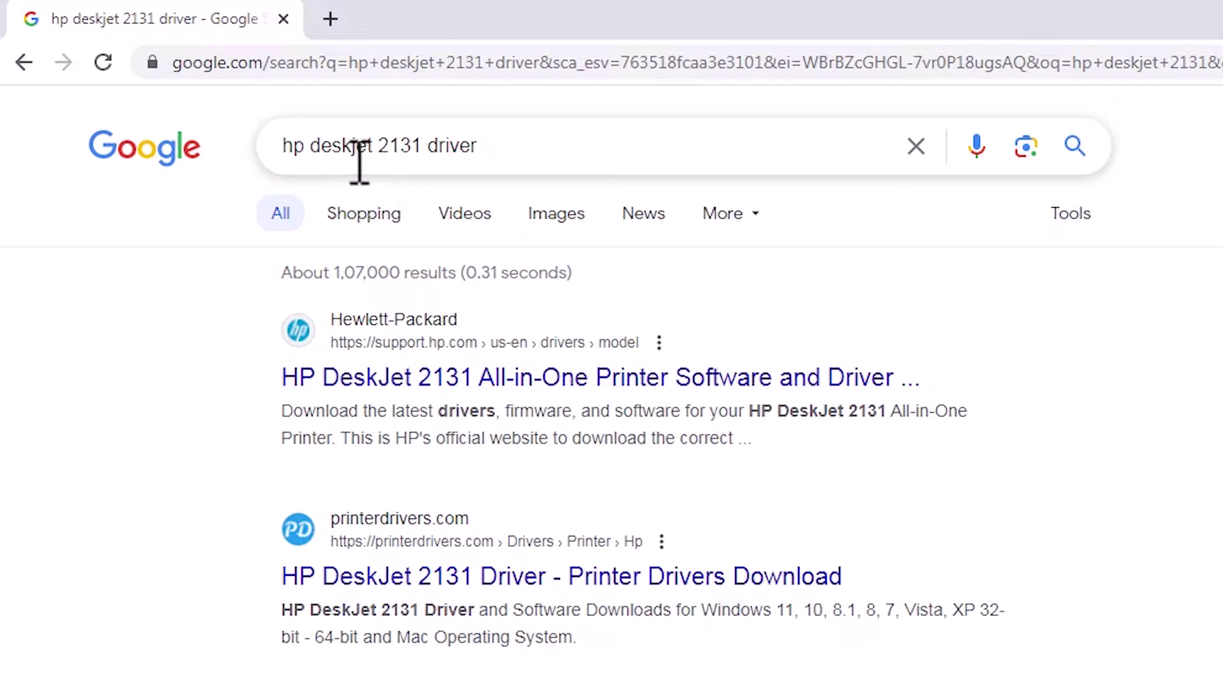
left_click(516, 153)
key("Return")
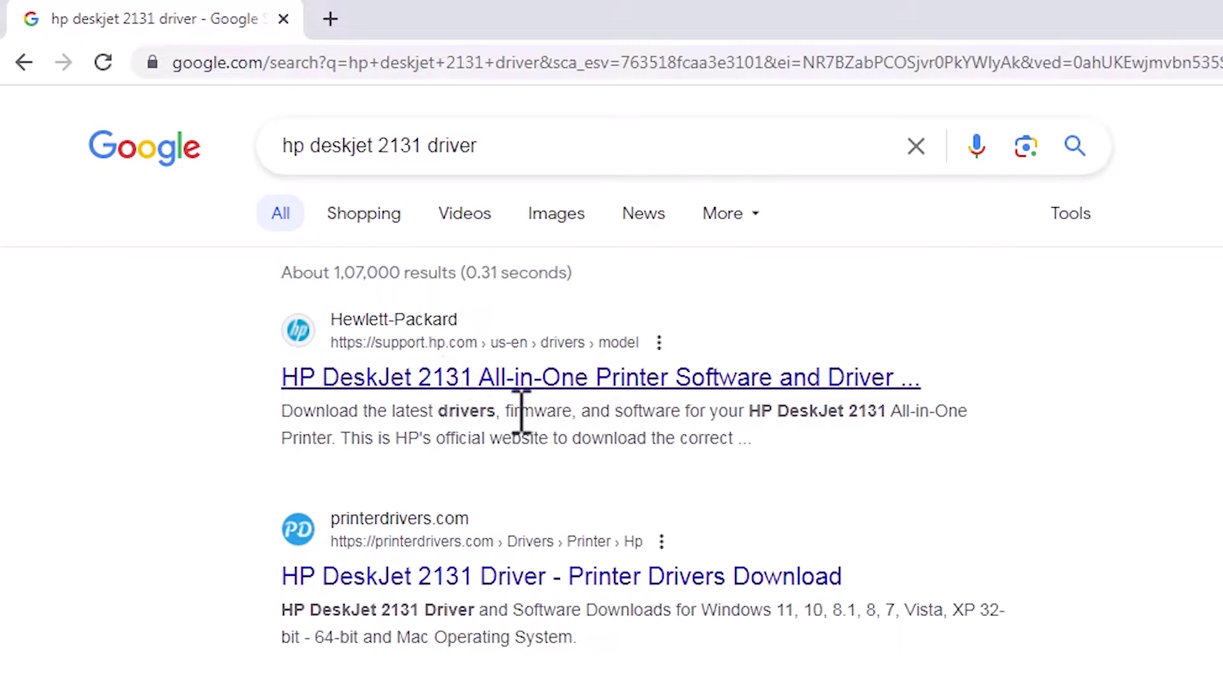
right_click(550, 391)
left_click(636, 401)
left_click(437, 19)
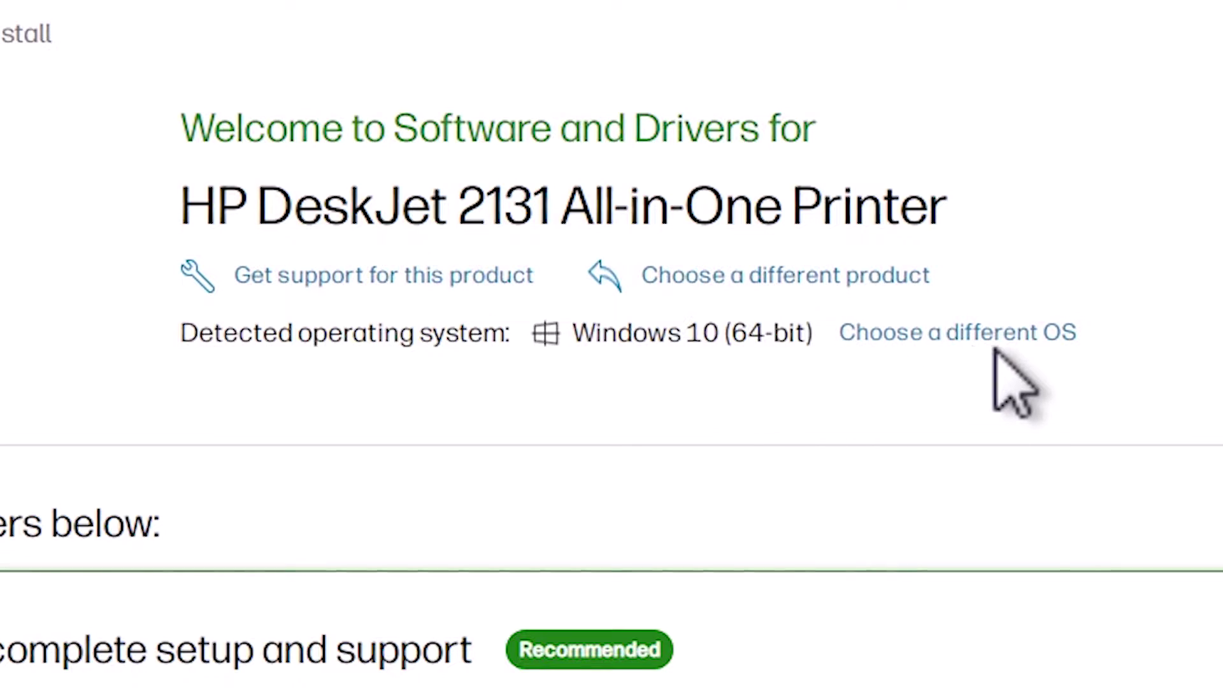
Change the HP driver page's OS from Windows 10 (64-bit) to Windows 7 (32-bit).
left_click(1015, 368)
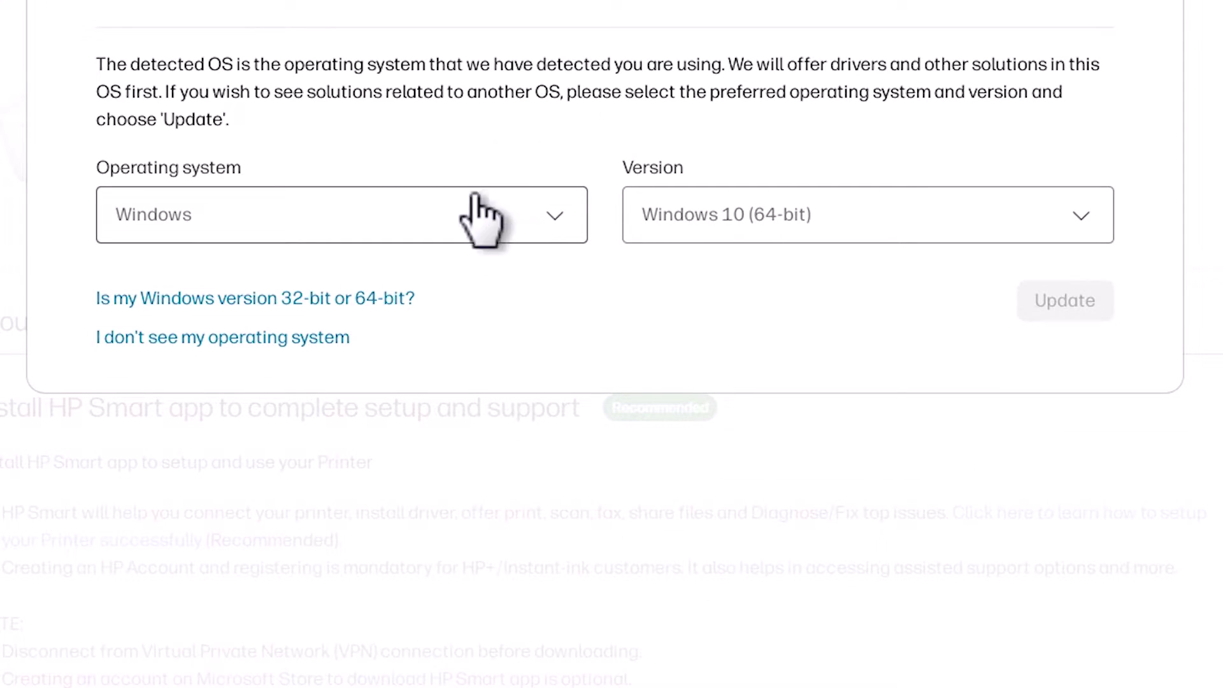
left_click(746, 225)
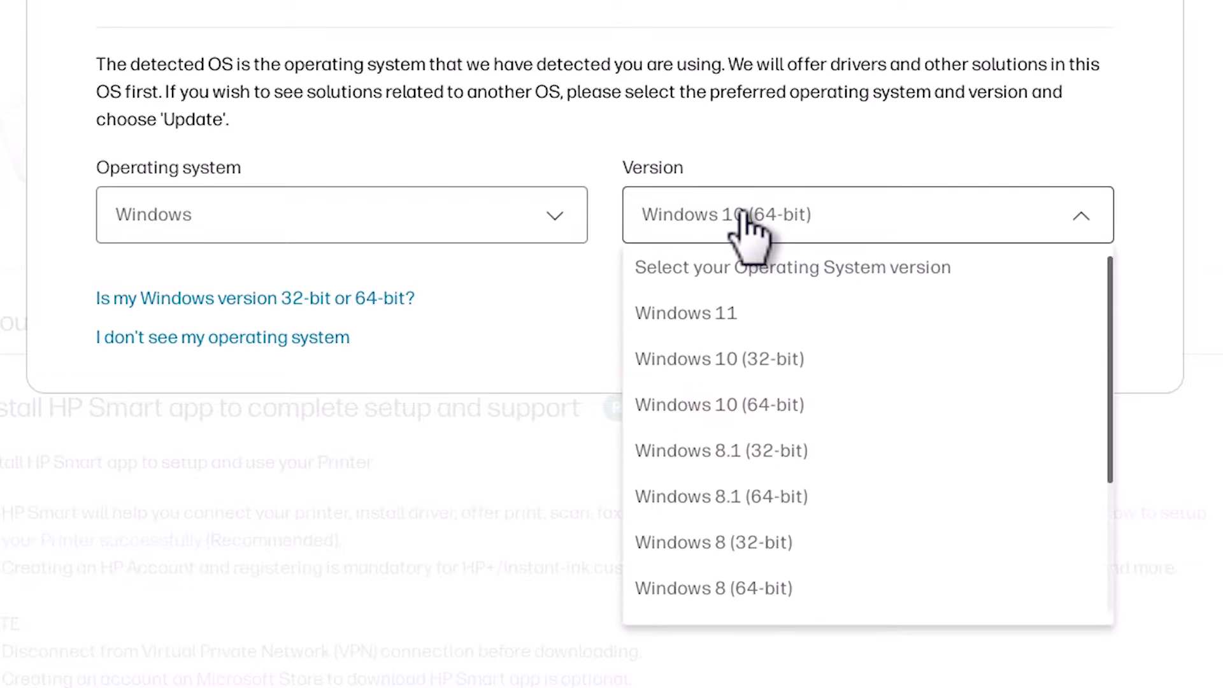
scroll(833, 479, "down", 3)
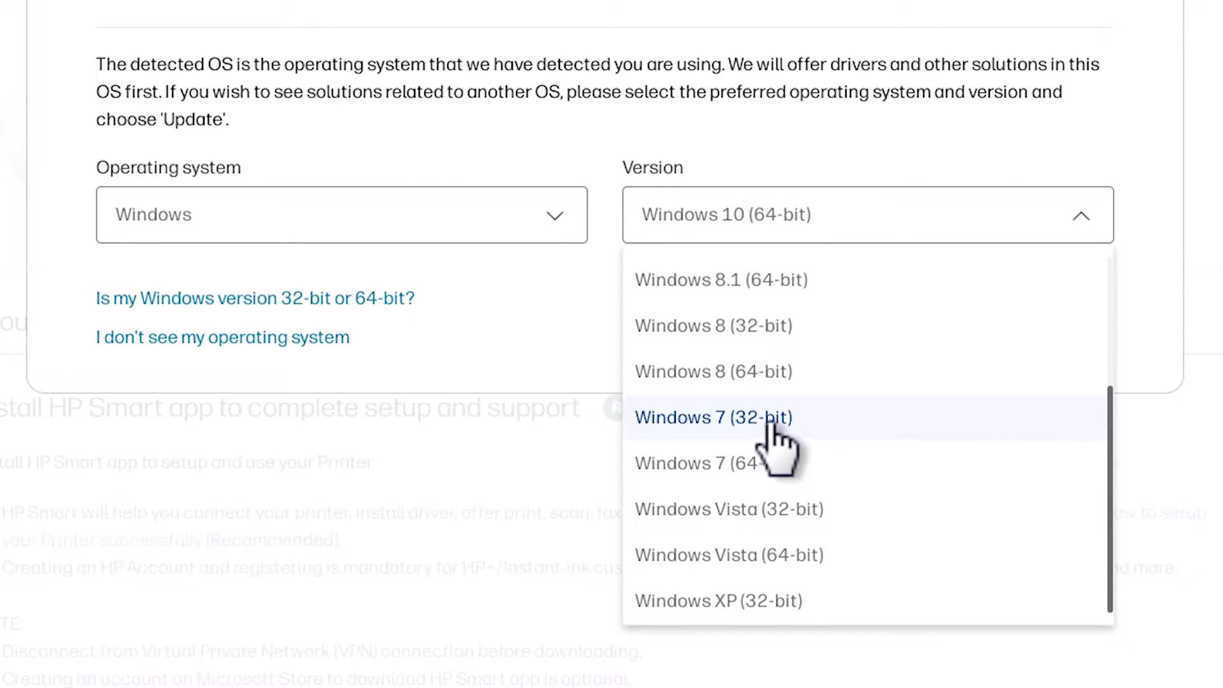
left_click(719, 425)
left_click(1066, 300)
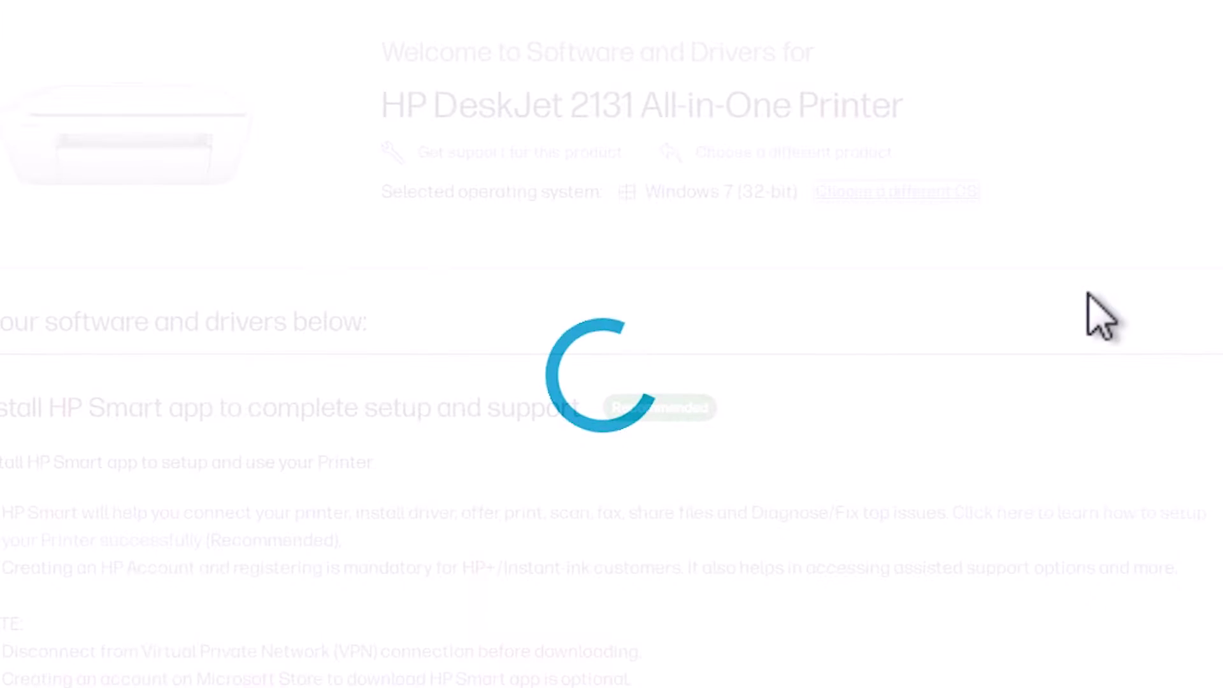
scroll(1099, 315, "down", 3)
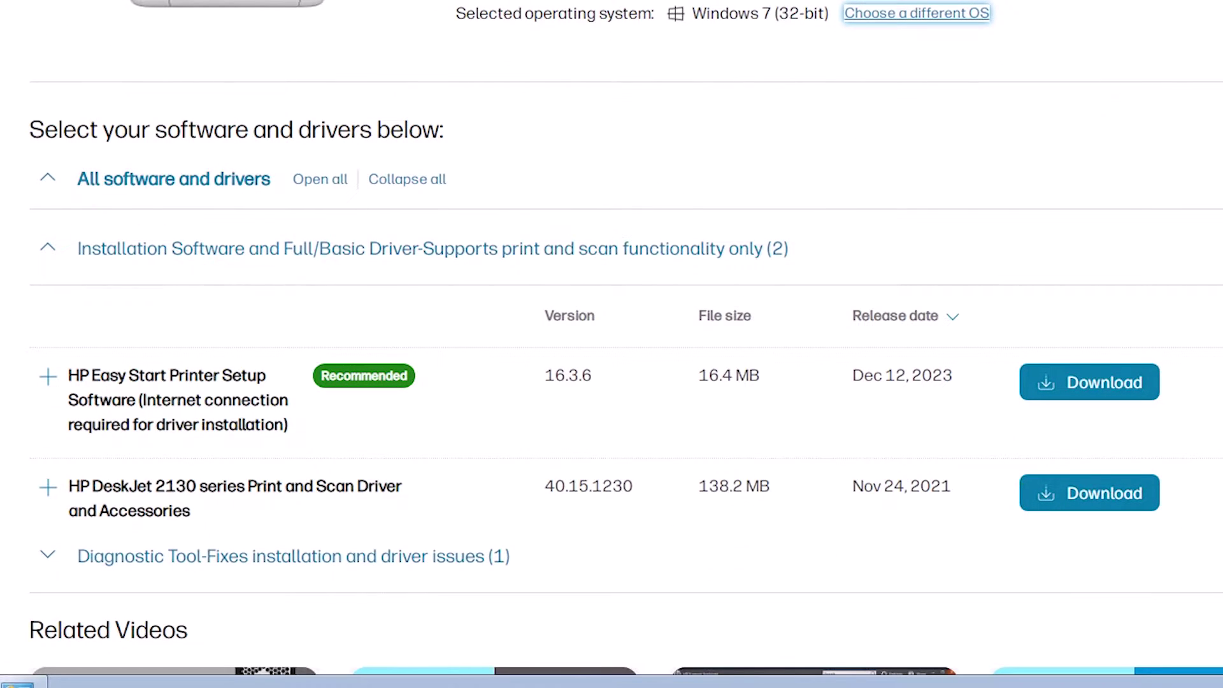
scroll(612, 383, "down", 1)
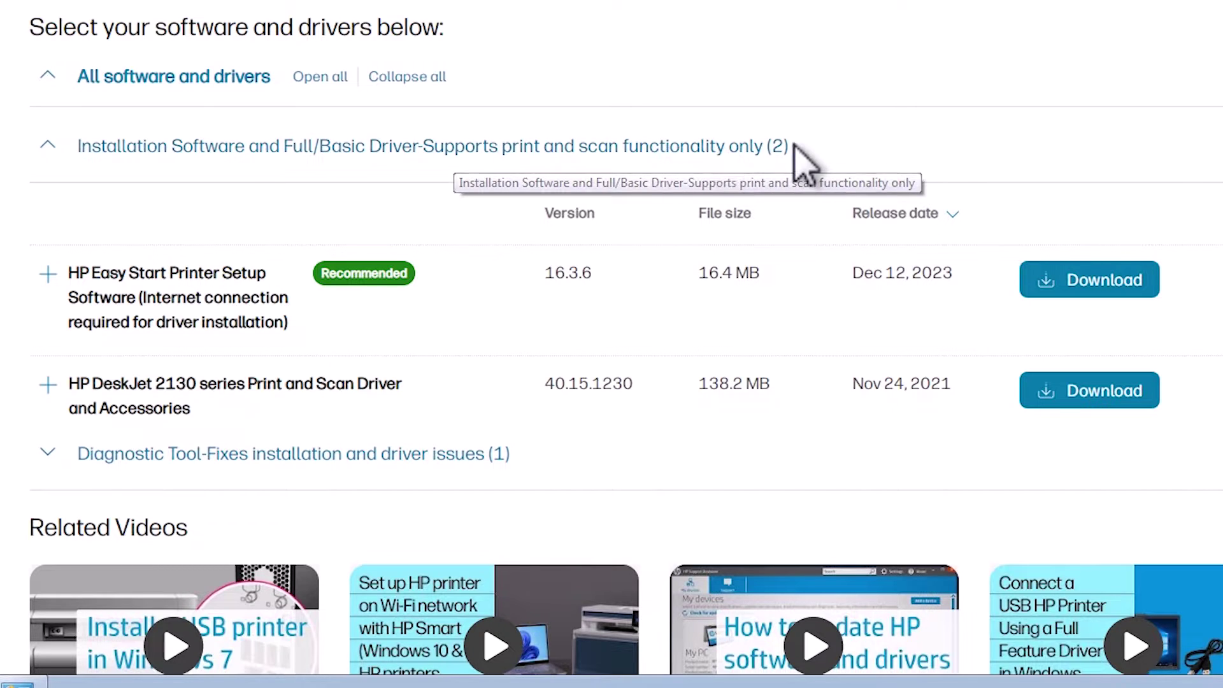
Collapse and re-expand the Installation Software section to reach the DeskJet 2130 series driver.
left_click(49, 145)
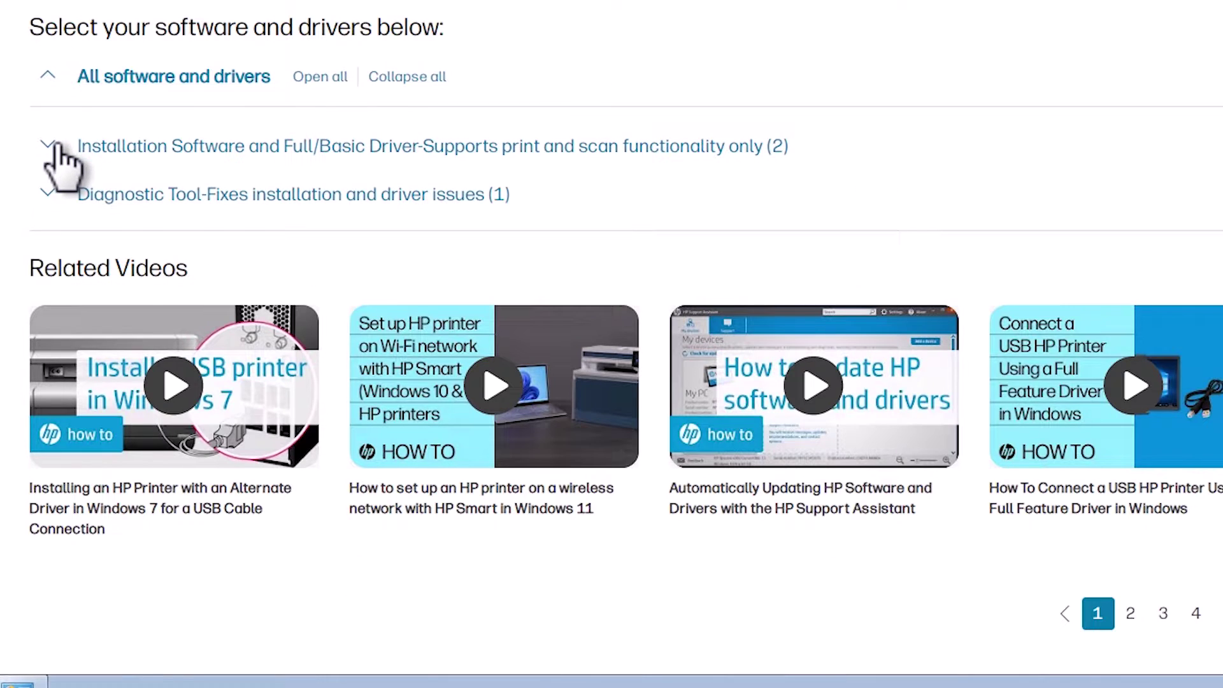
left_click(52, 151)
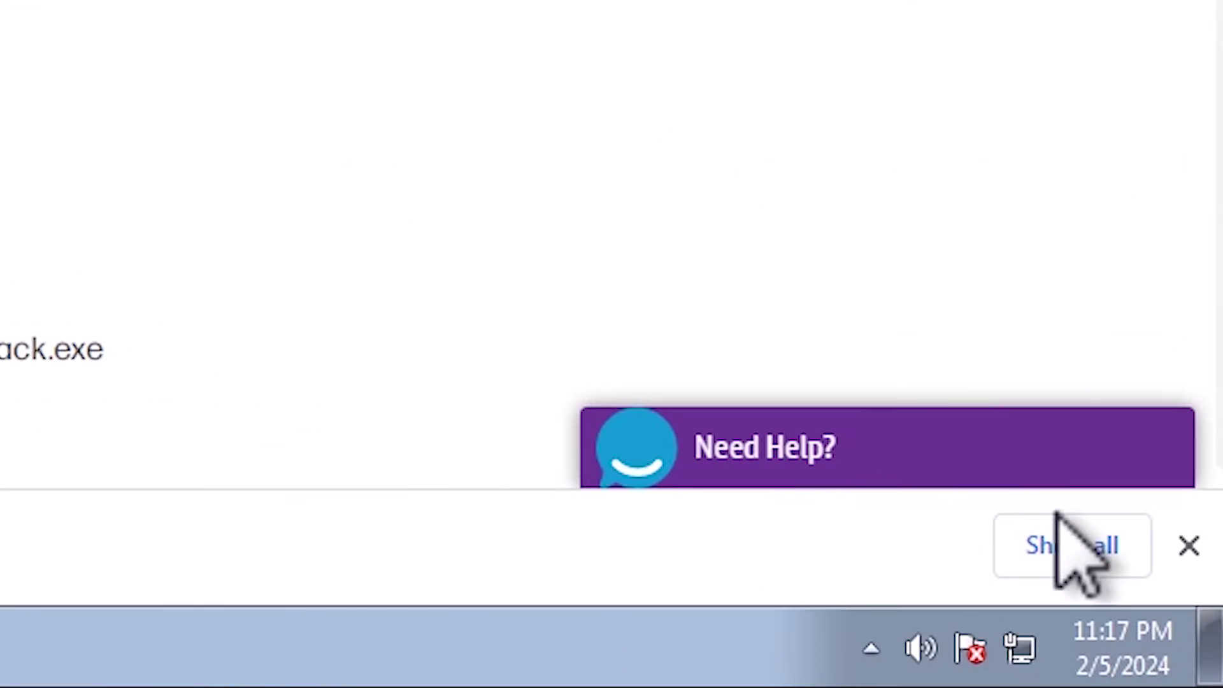
Move Full_Webpack-40.15.1230-DJ2130_Full_Webpack.exe from Downloads to the desktop and close the folder.
left_click(1175, 644)
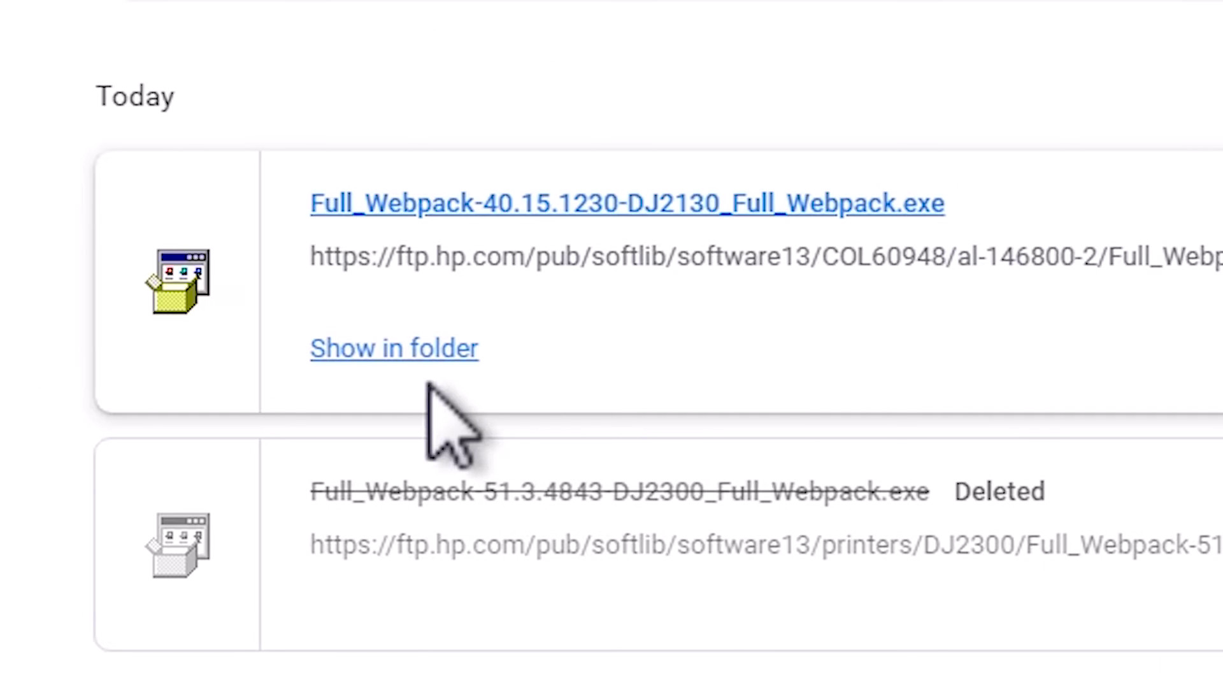
left_click(395, 349)
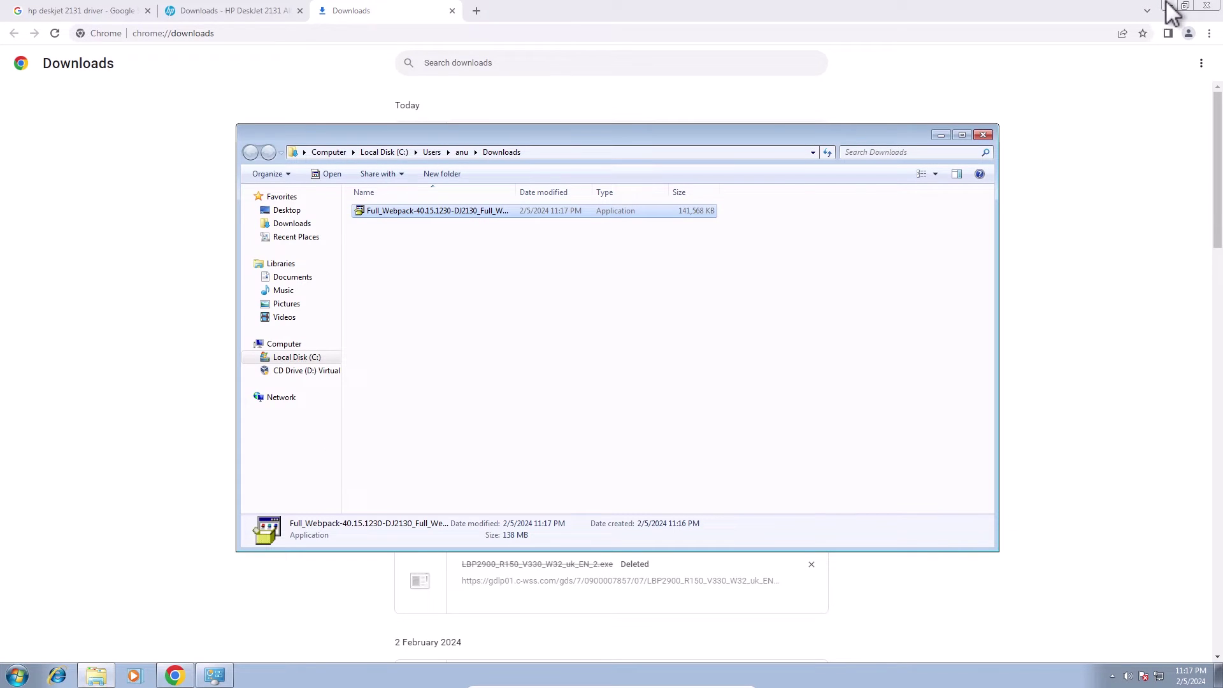
left_click(1174, 10)
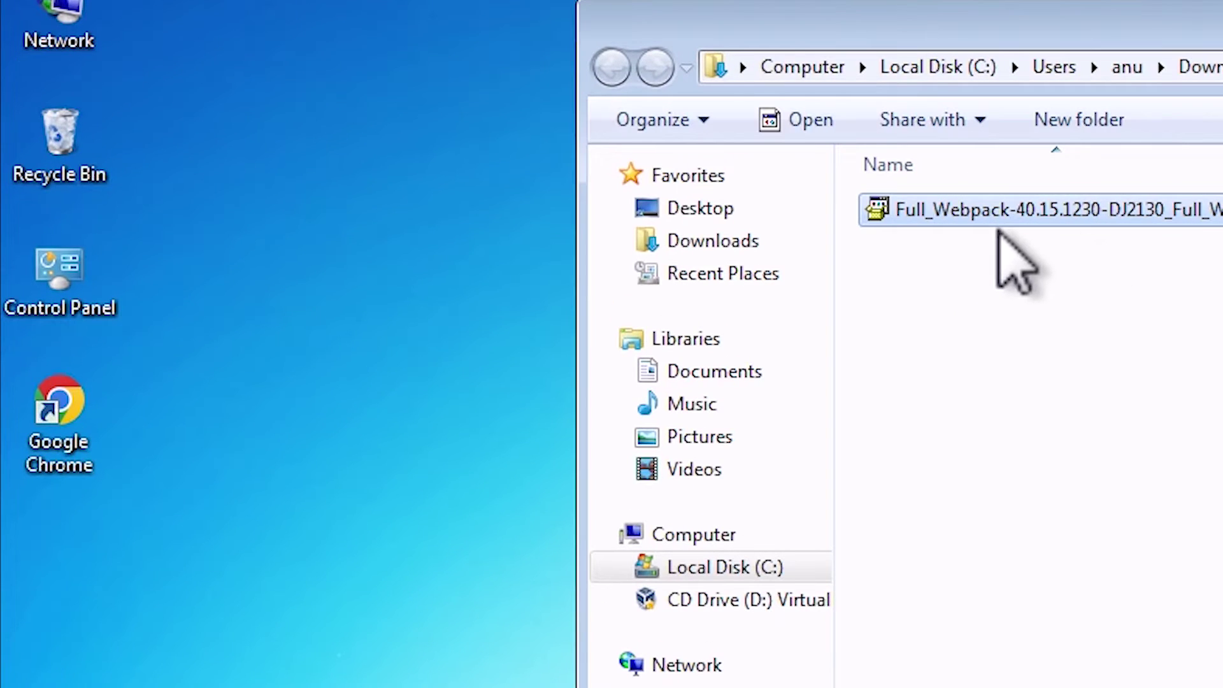
left_click_drag(1002, 213, 341, 623)
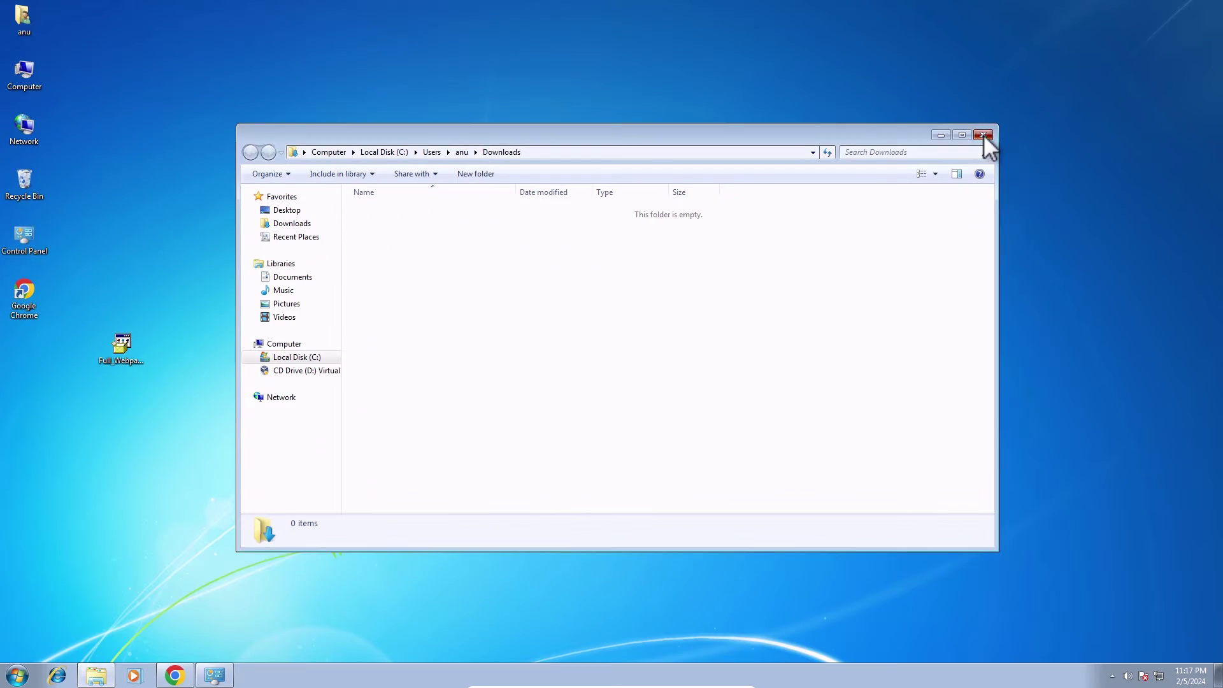
left_click(984, 133)
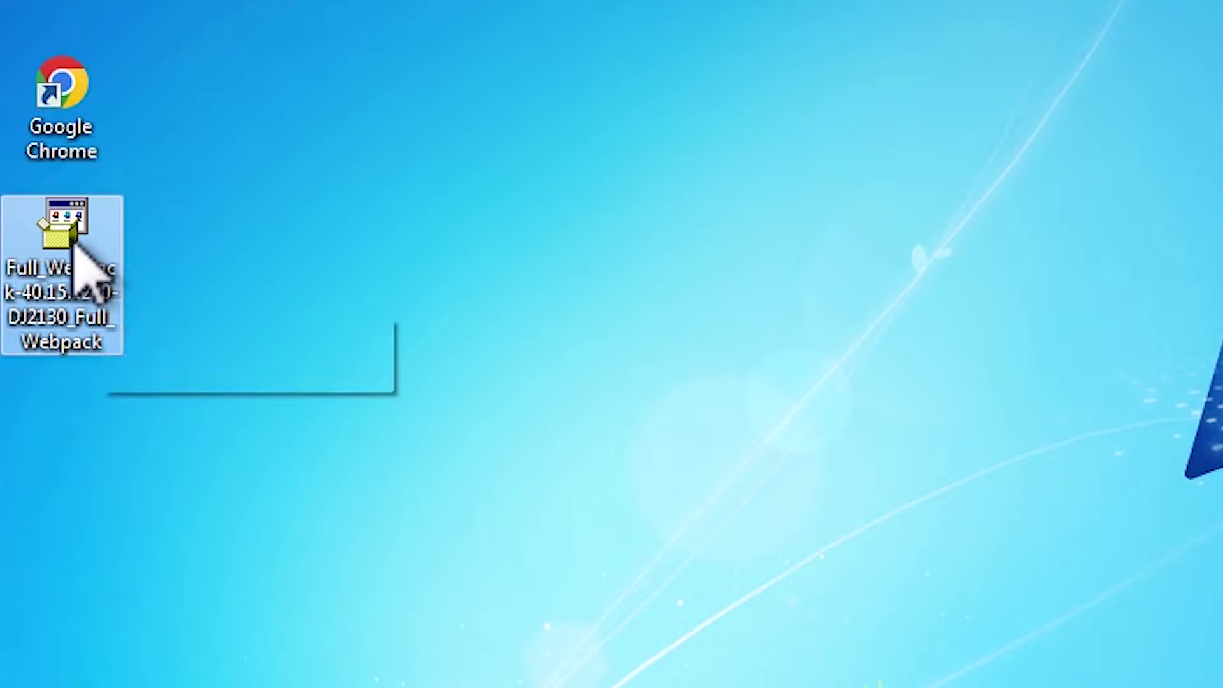
Extract the desktop driver exe with WinRAR into its default Full_Webpack folder.
right_click(91, 273)
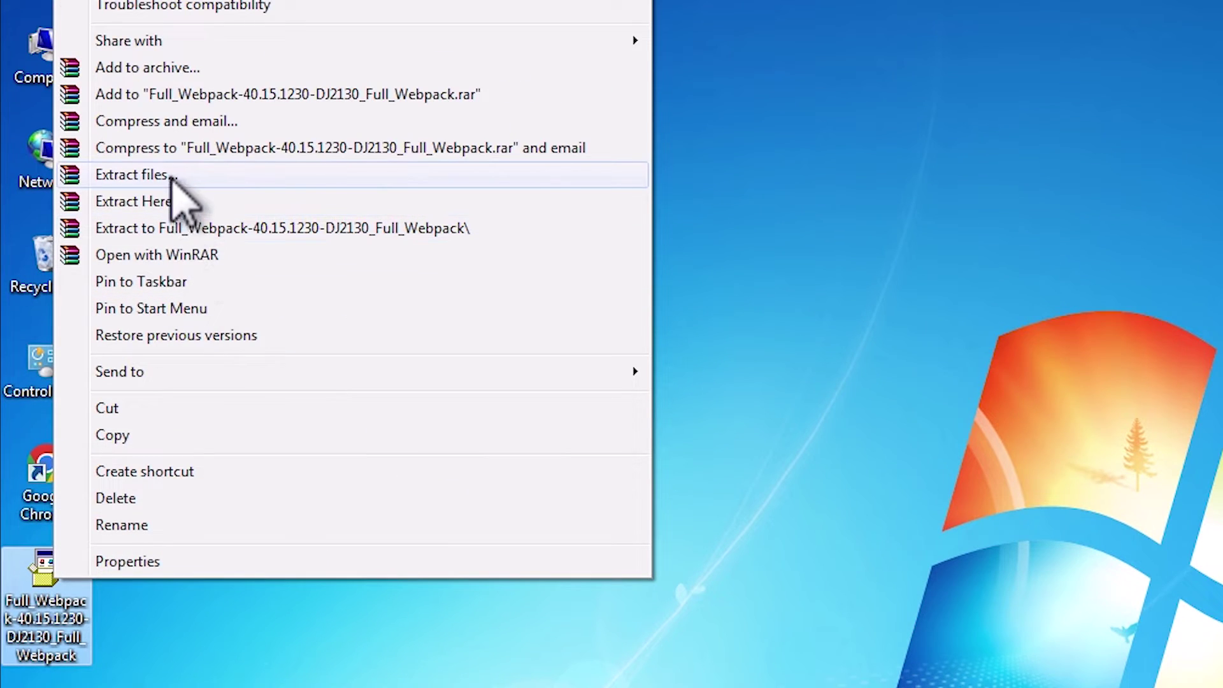
left_click(135, 175)
left_click(704, 638)
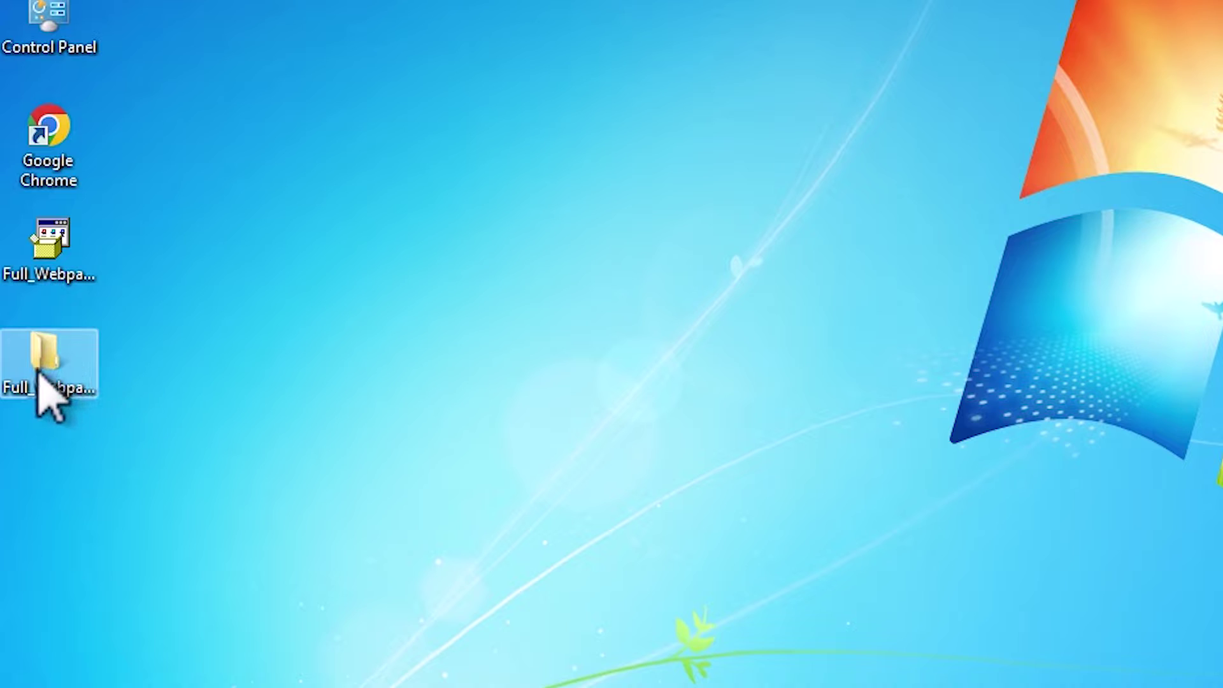
Check the extracted Full_Webpack folder for the HP Setup application, then close the folder window.
double_click(48, 369)
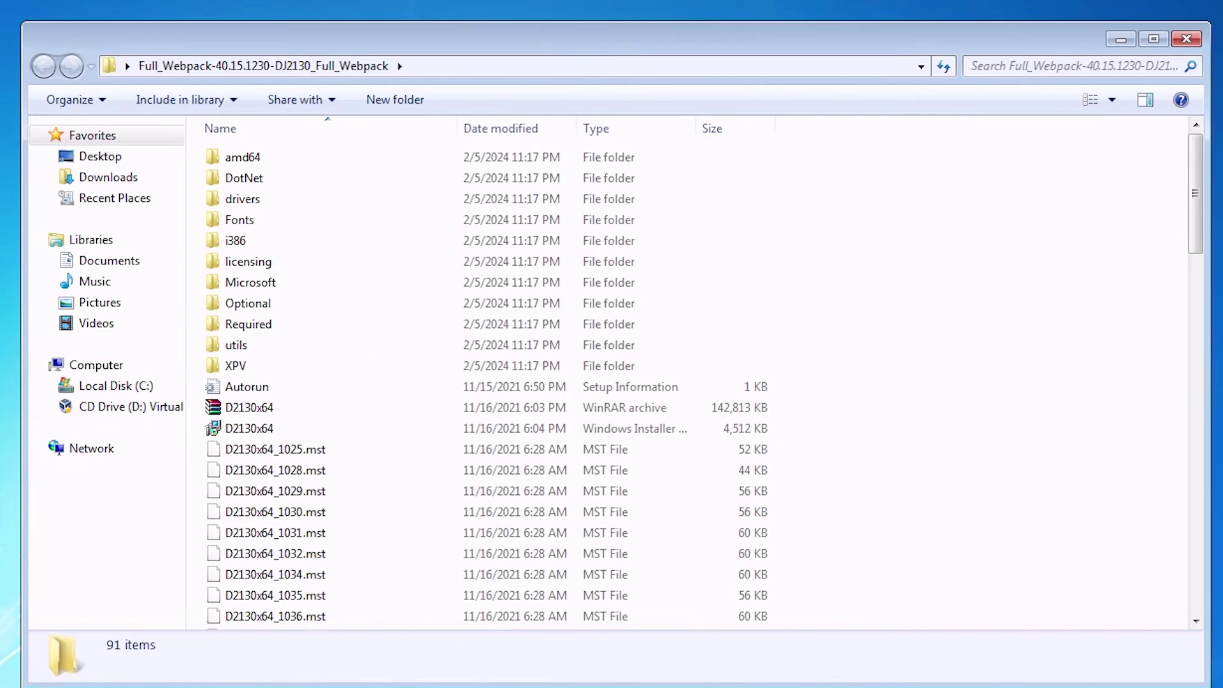
scroll(497, 392, "down", 10)
scroll(498, 392, "down", 5)
scroll(497, 392, "down", 3)
scroll(497, 392, "down", 5)
scroll(497, 392, "down", 4)
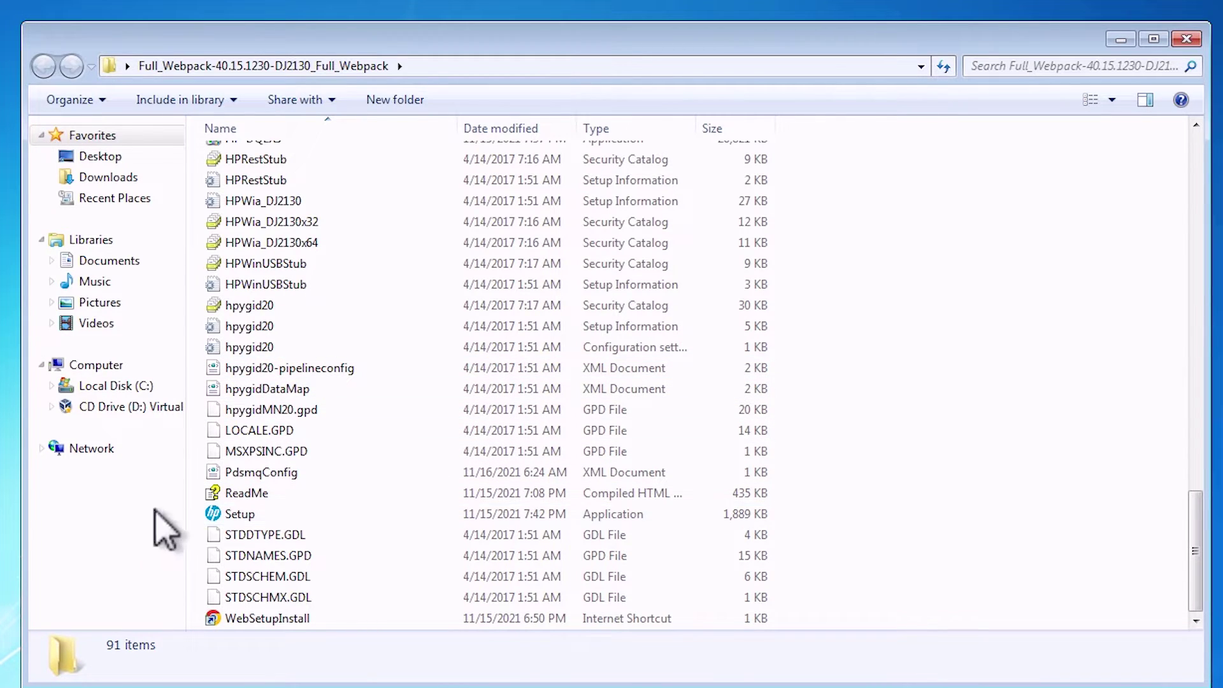
left_click(239, 515)
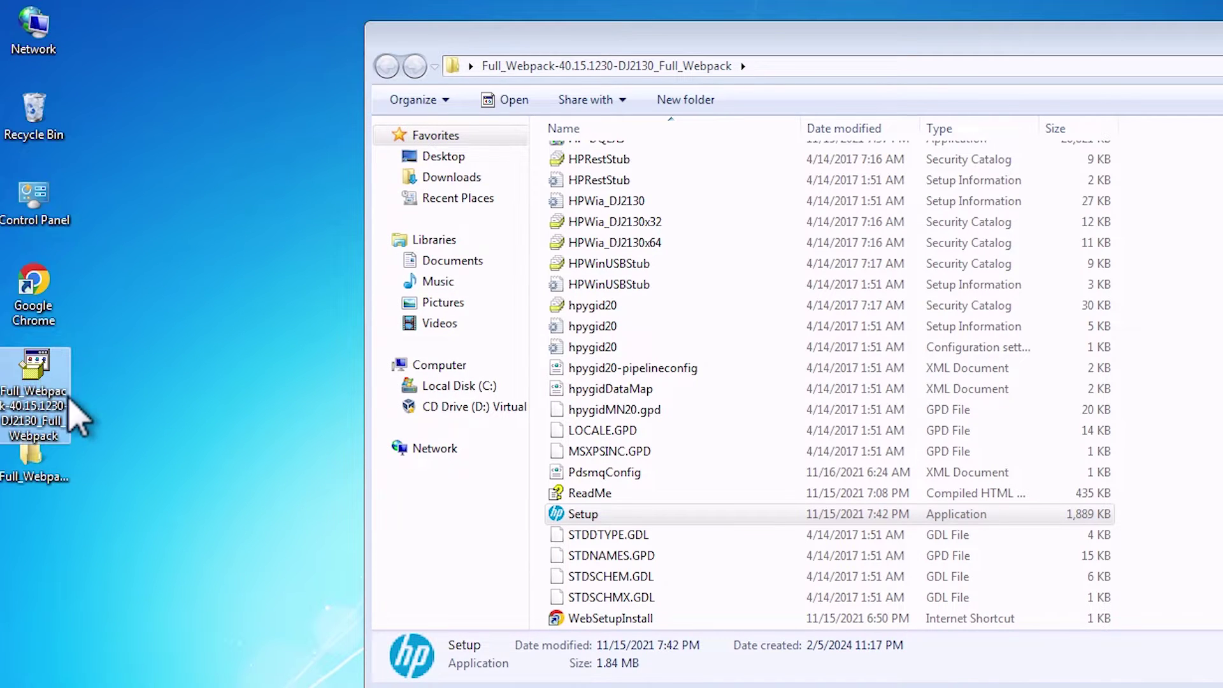
left_click(37, 373)
mouse_move(35, 392)
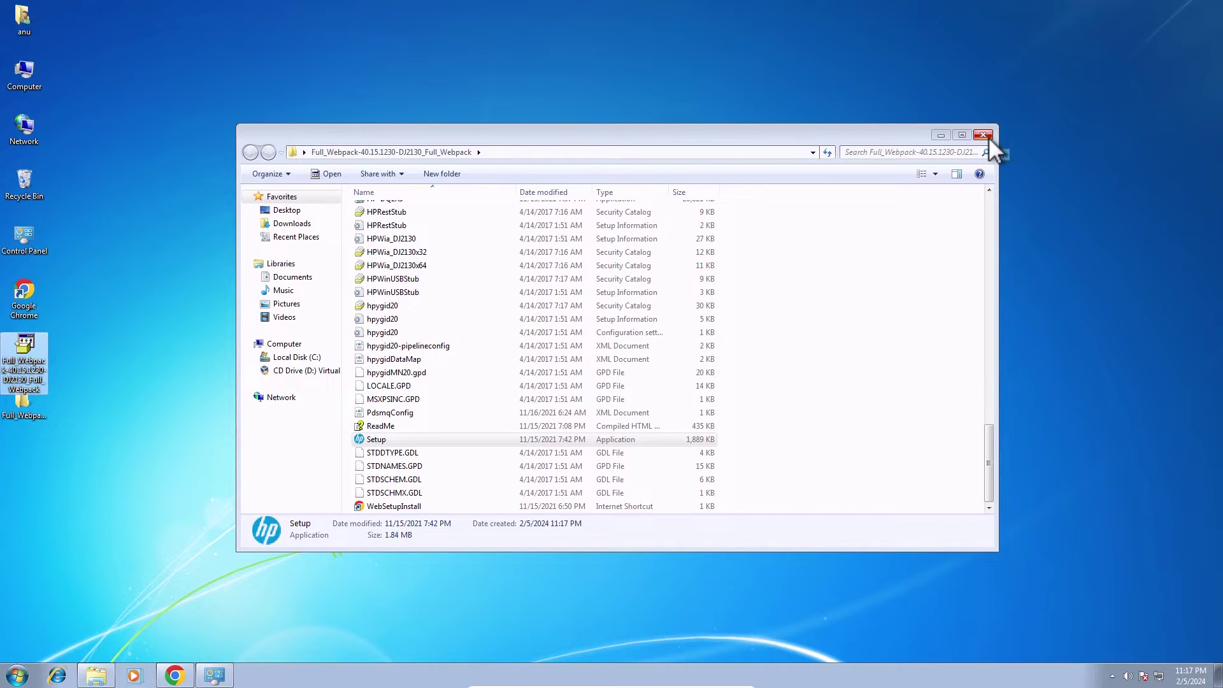
left_click(985, 135)
left_click(34, 661)
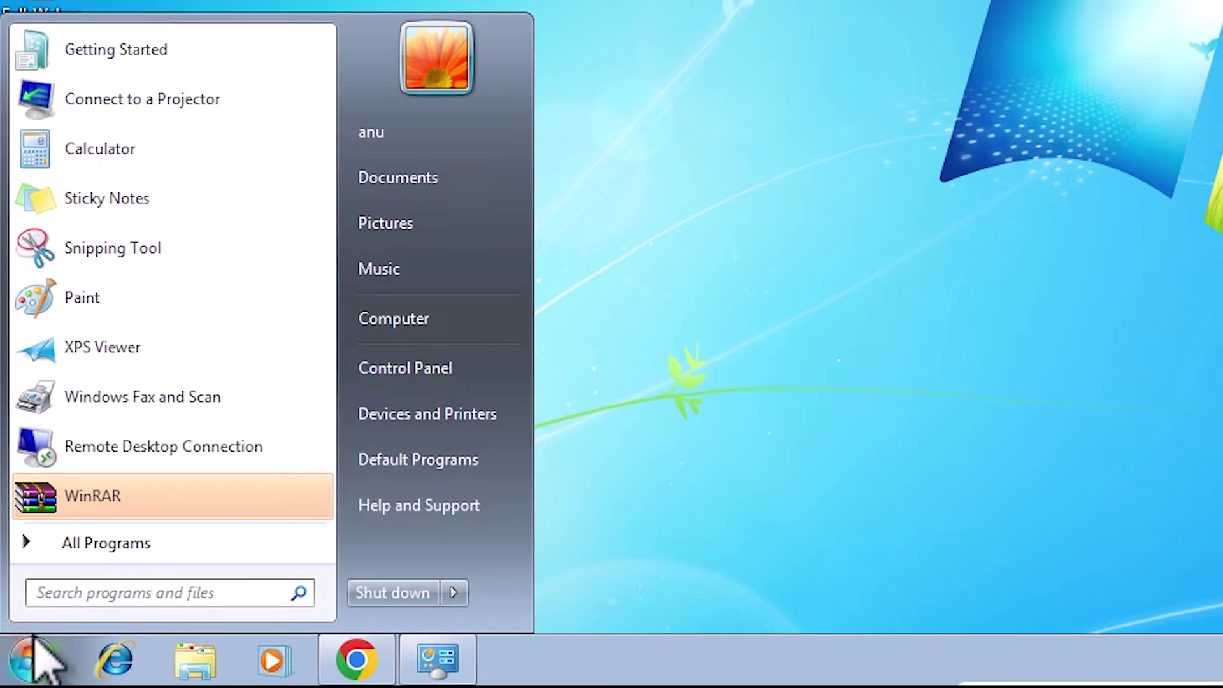
Start the Add Printer wizard from Control Panel's Devices and Printers.
left_click(443, 383)
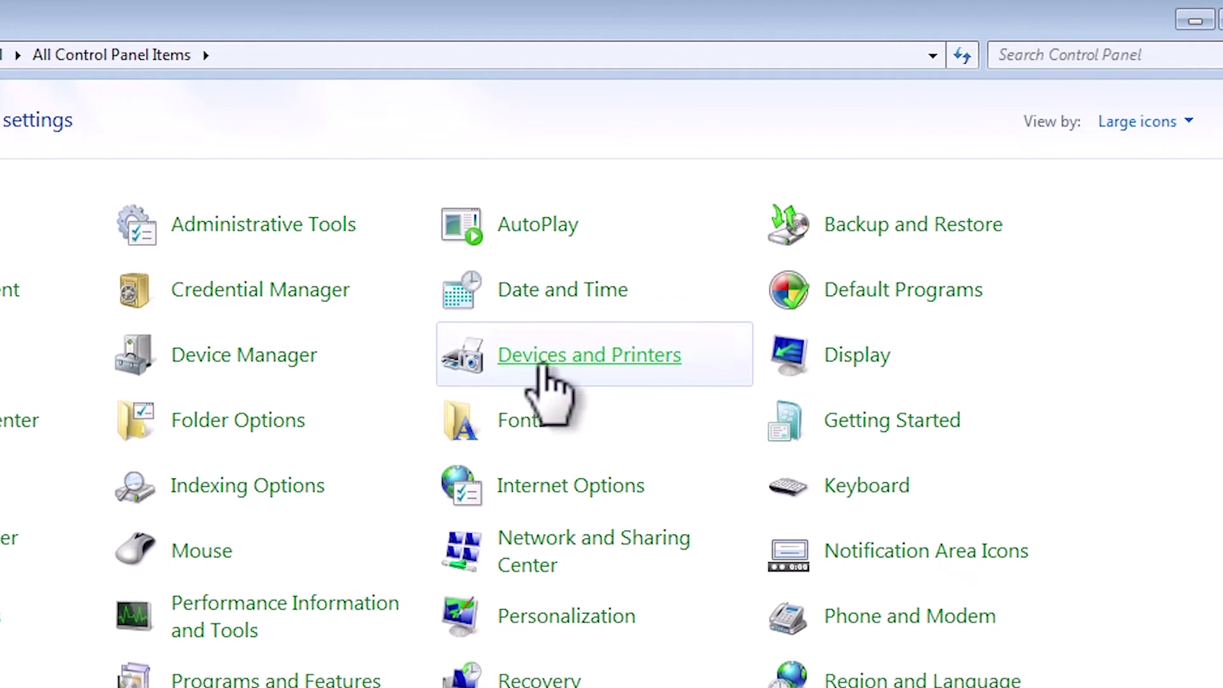
left_click(586, 378)
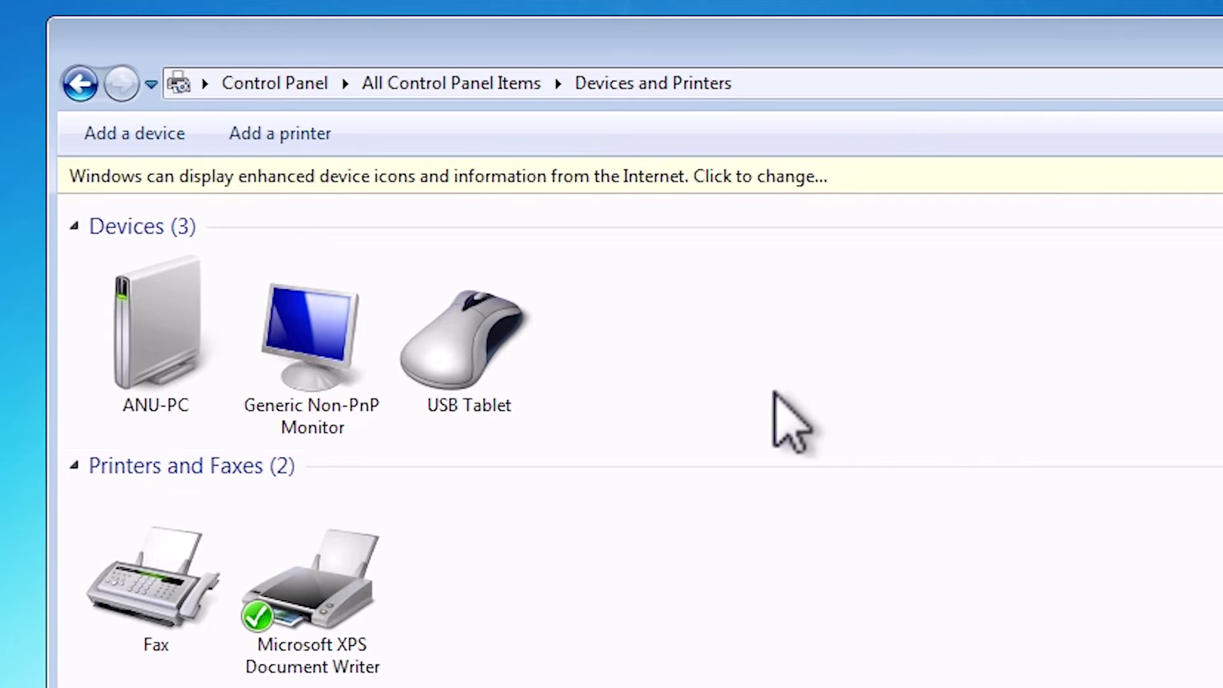
left_click(282, 134)
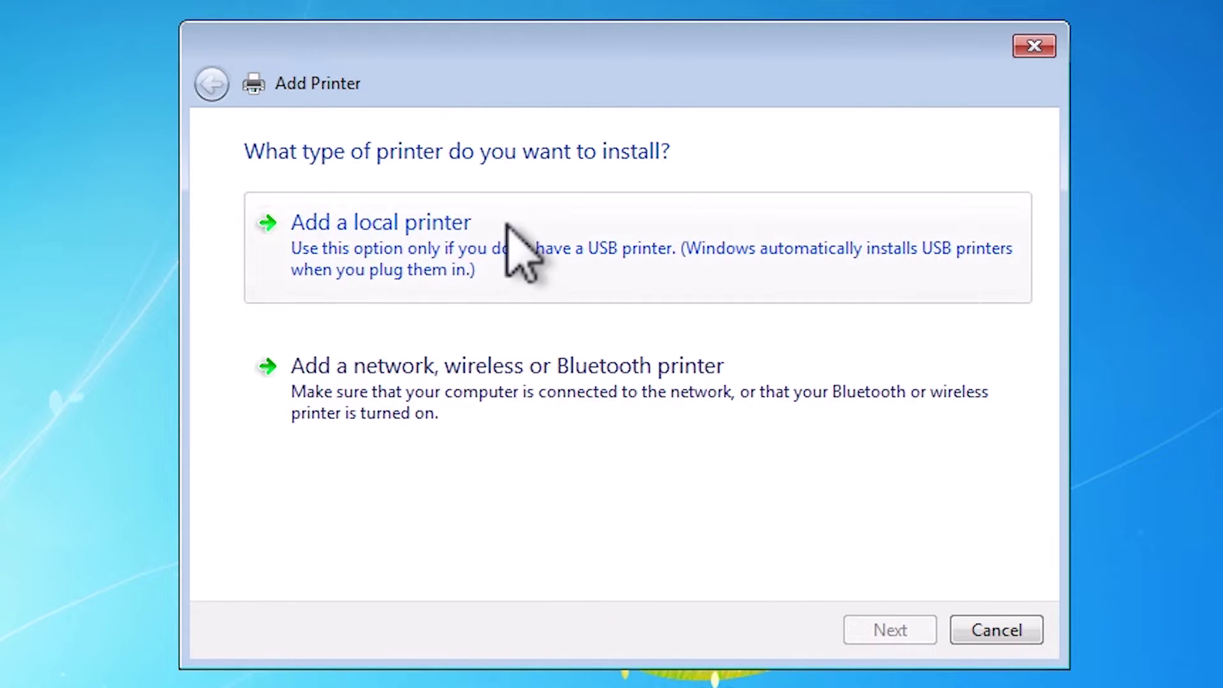
Set up a local printer on the existing USB_001 (Local Port) and continue.
left_click(471, 242)
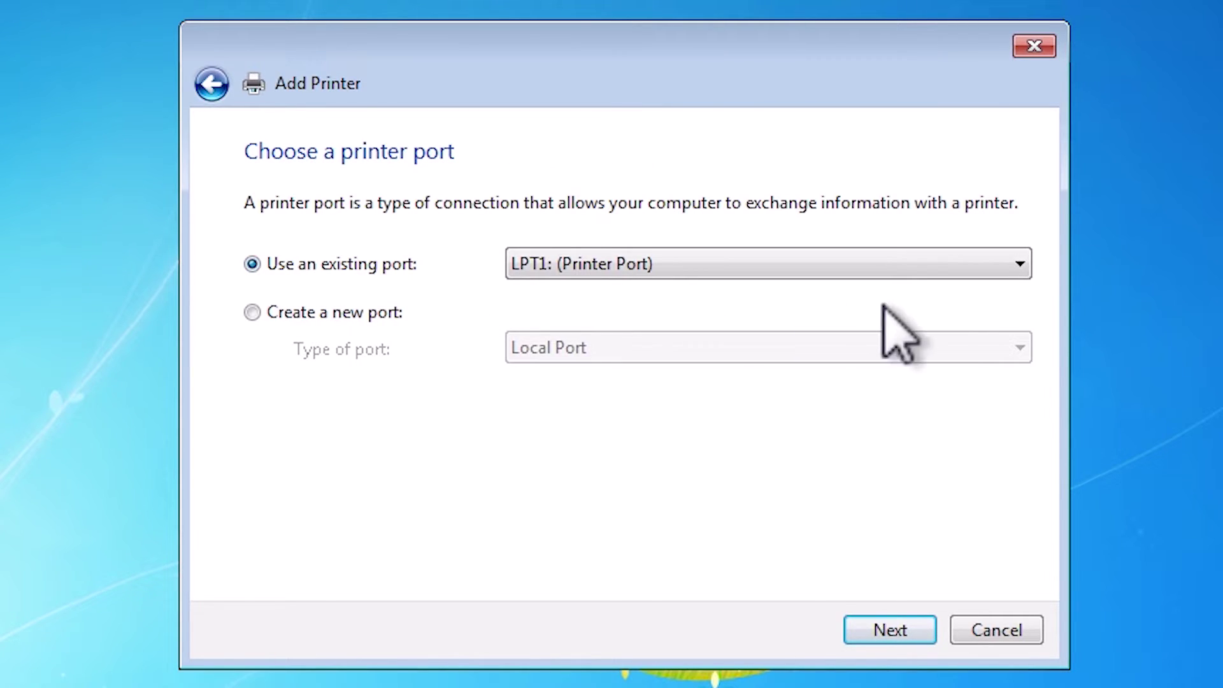
left_click(558, 269)
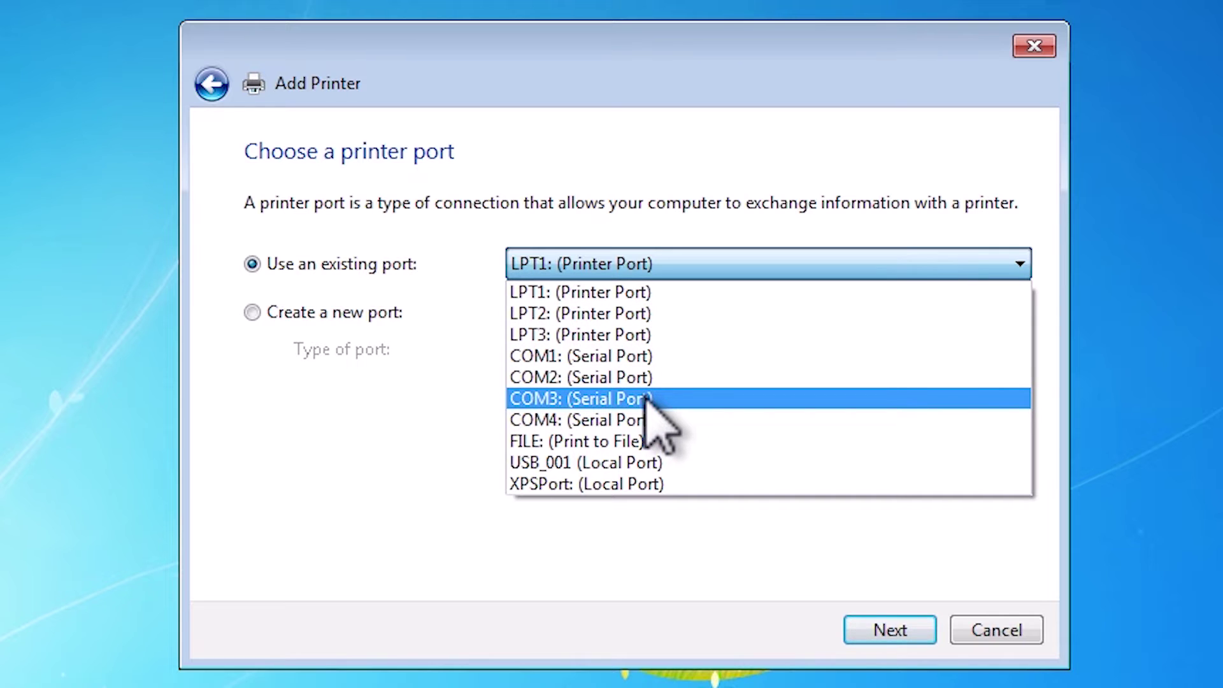
left_click(665, 466)
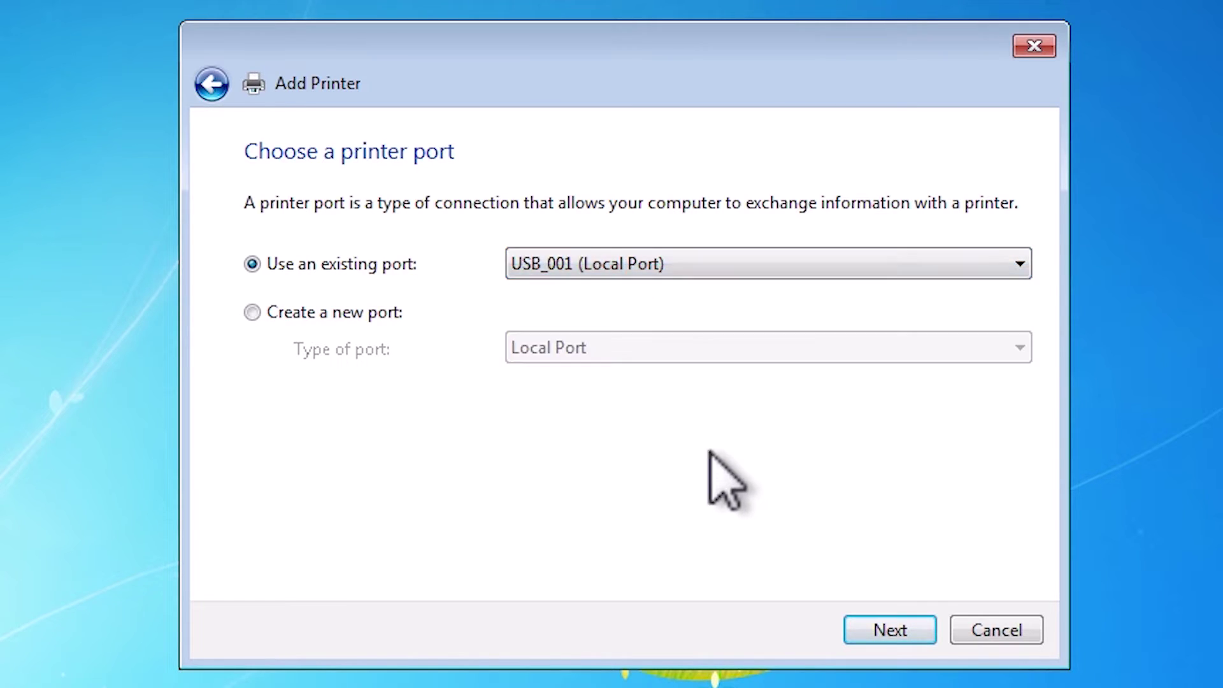
left_click(889, 629)
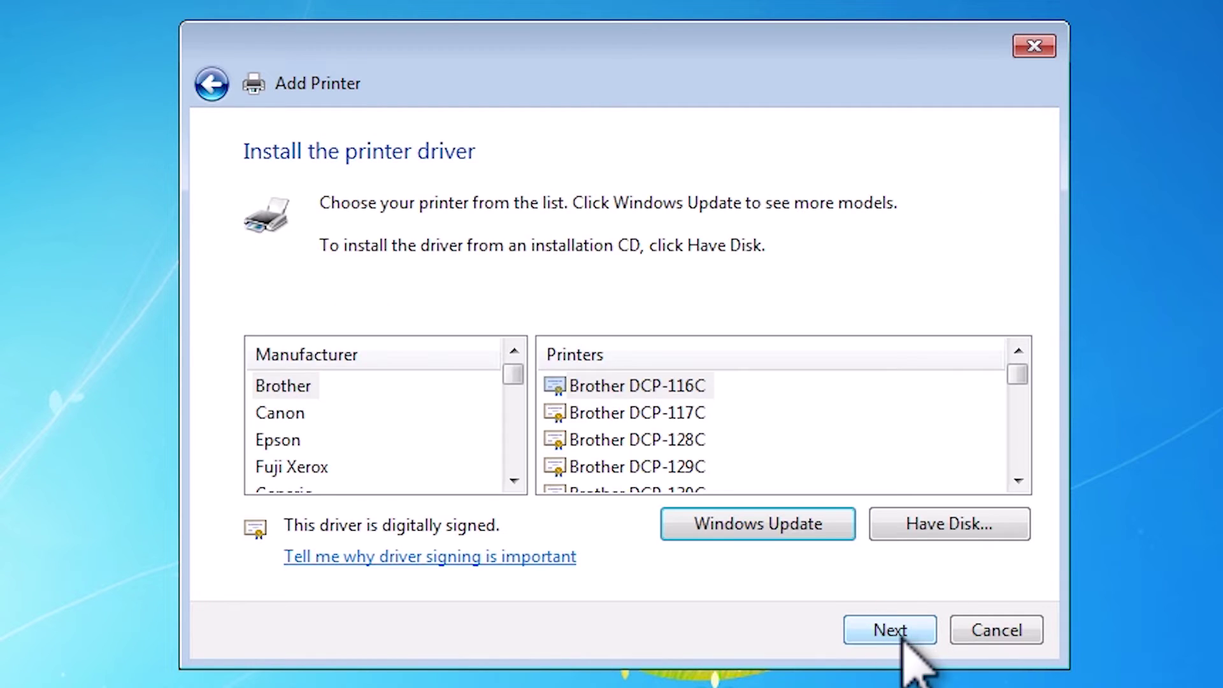
Load the HP DJ 2130 series driver from Autorun.inf in the desktop Full_Webpack folder.
left_click(956, 523)
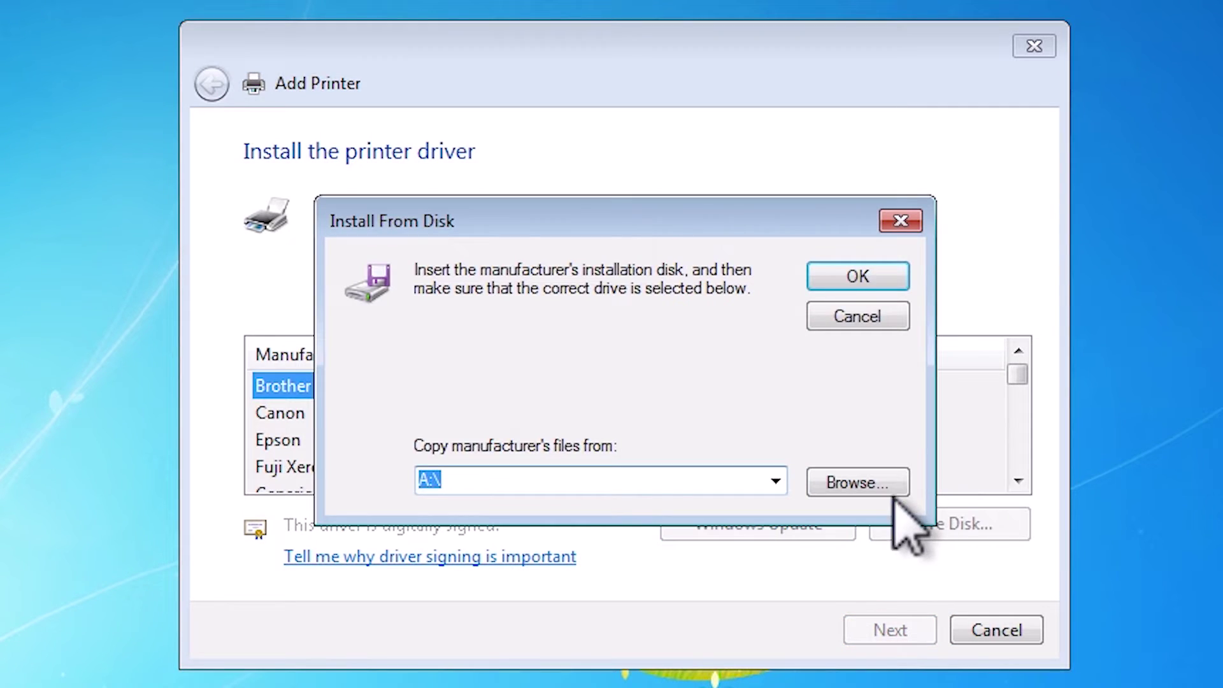
left_click(857, 483)
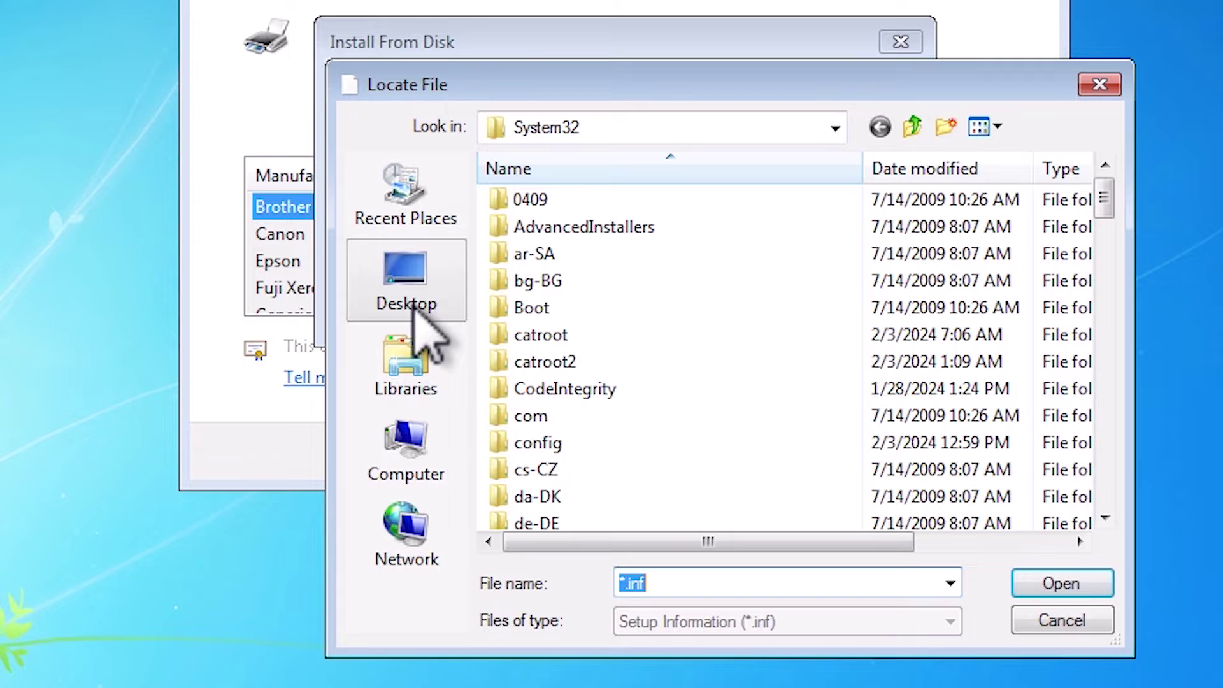
left_click(406, 282)
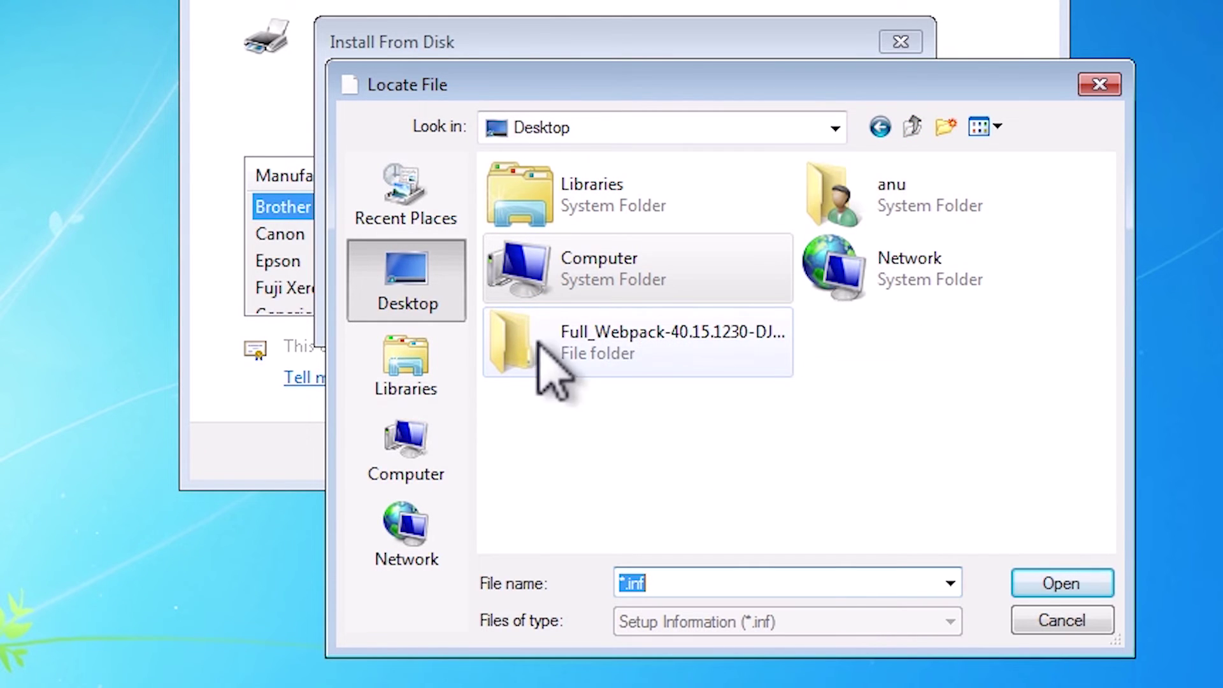
double_click(612, 354)
scroll(648, 353, "down", 2)
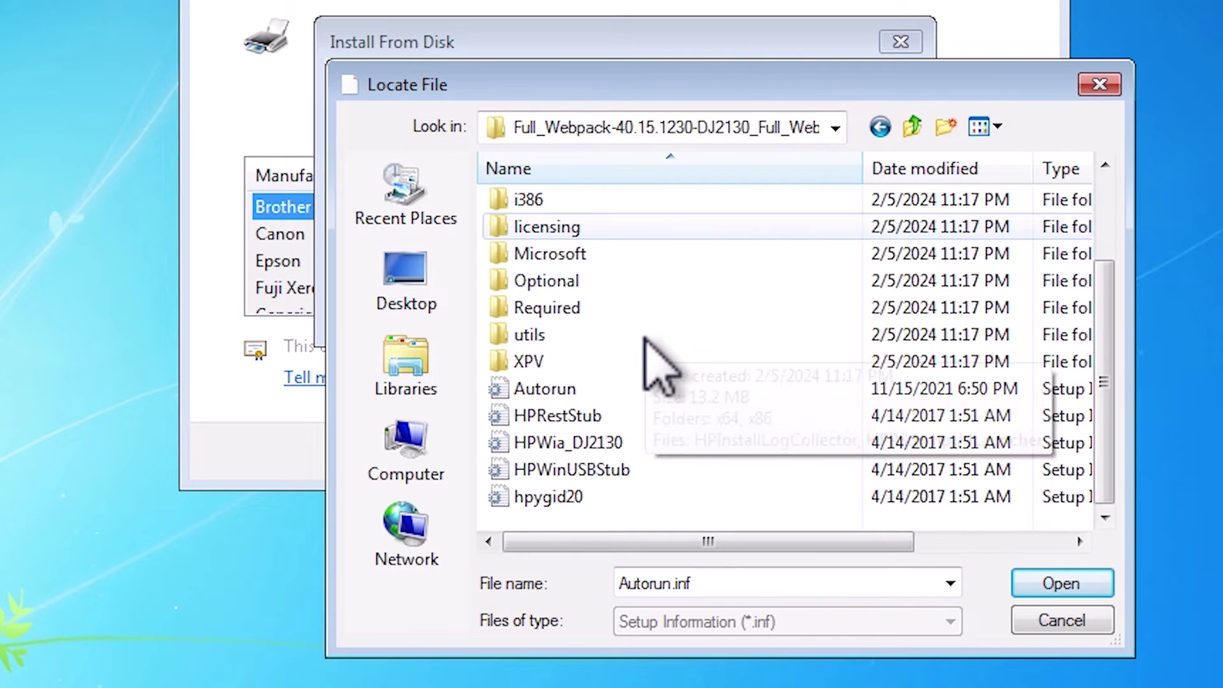
left_click(569, 389)
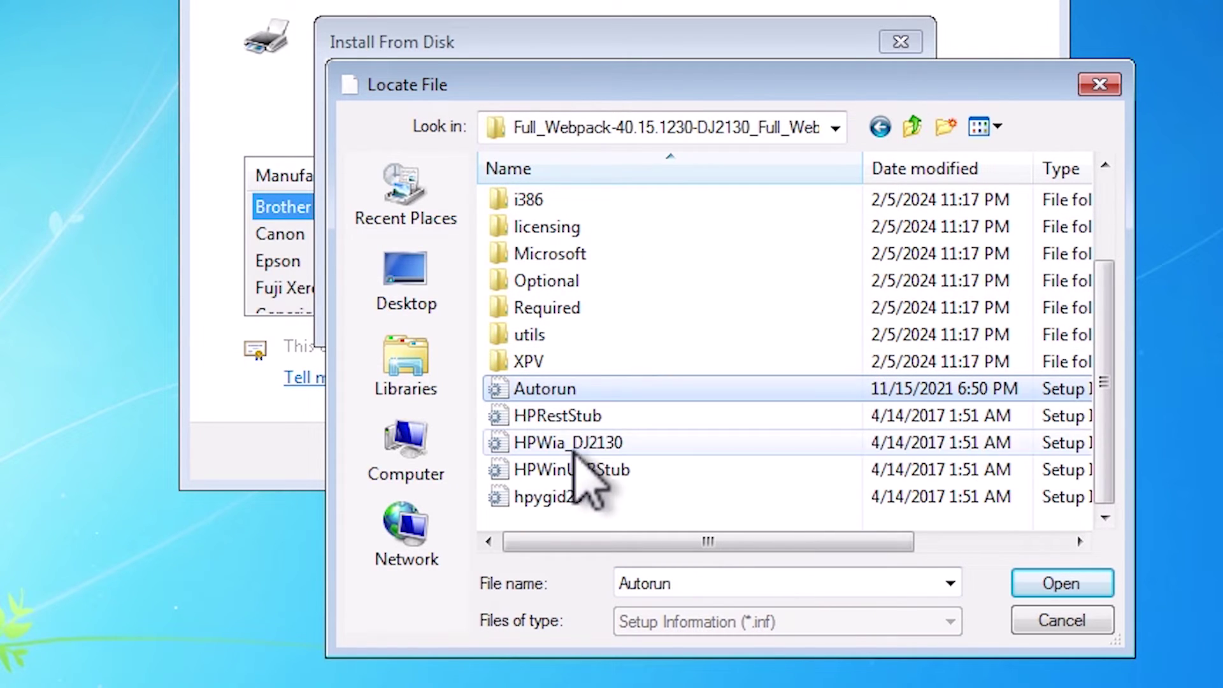
left_click(549, 498)
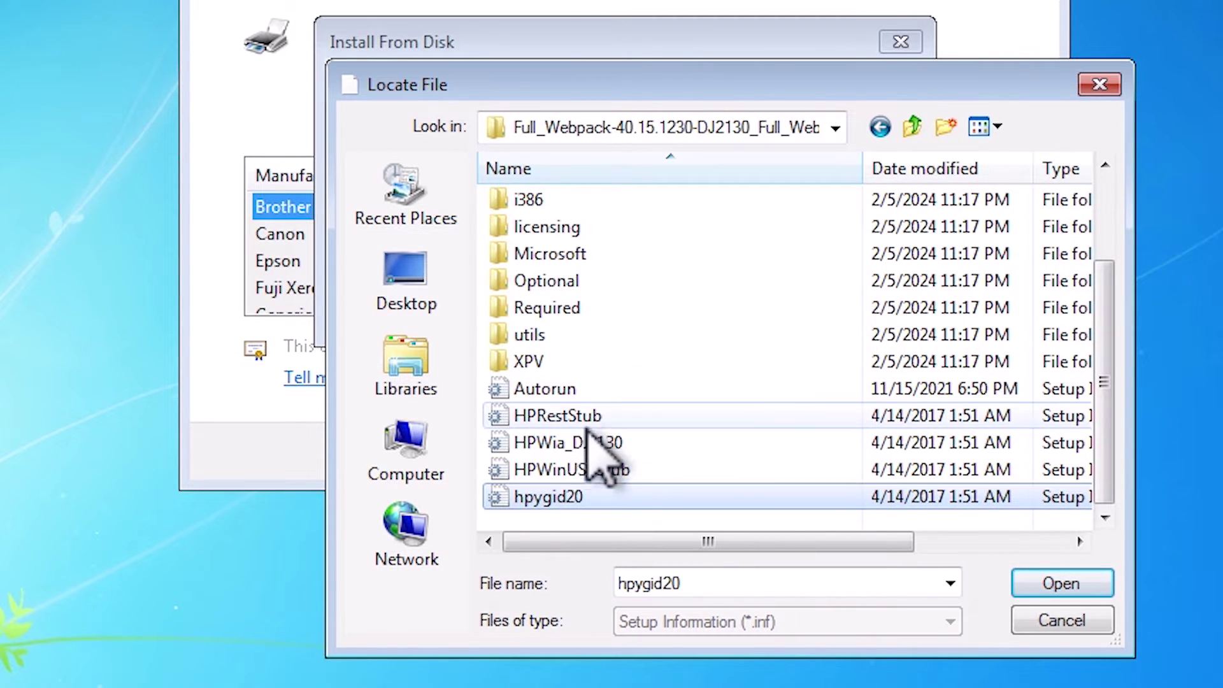
left_click(545, 390)
left_click(1061, 583)
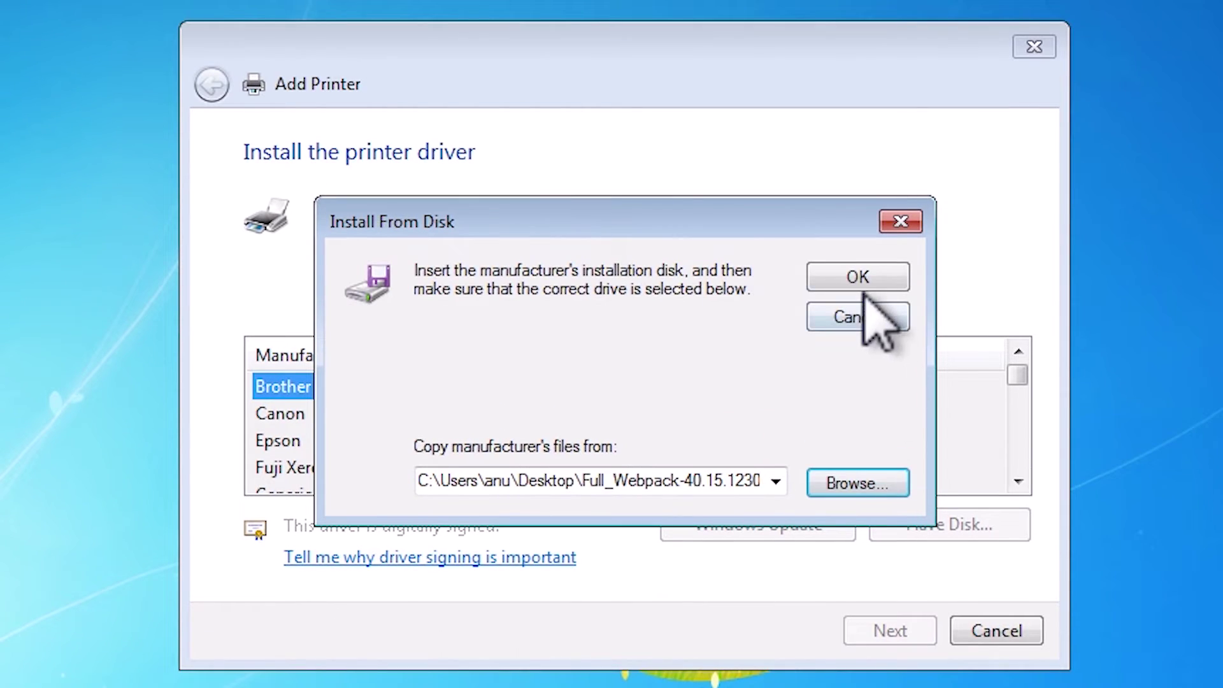
left_click(857, 276)
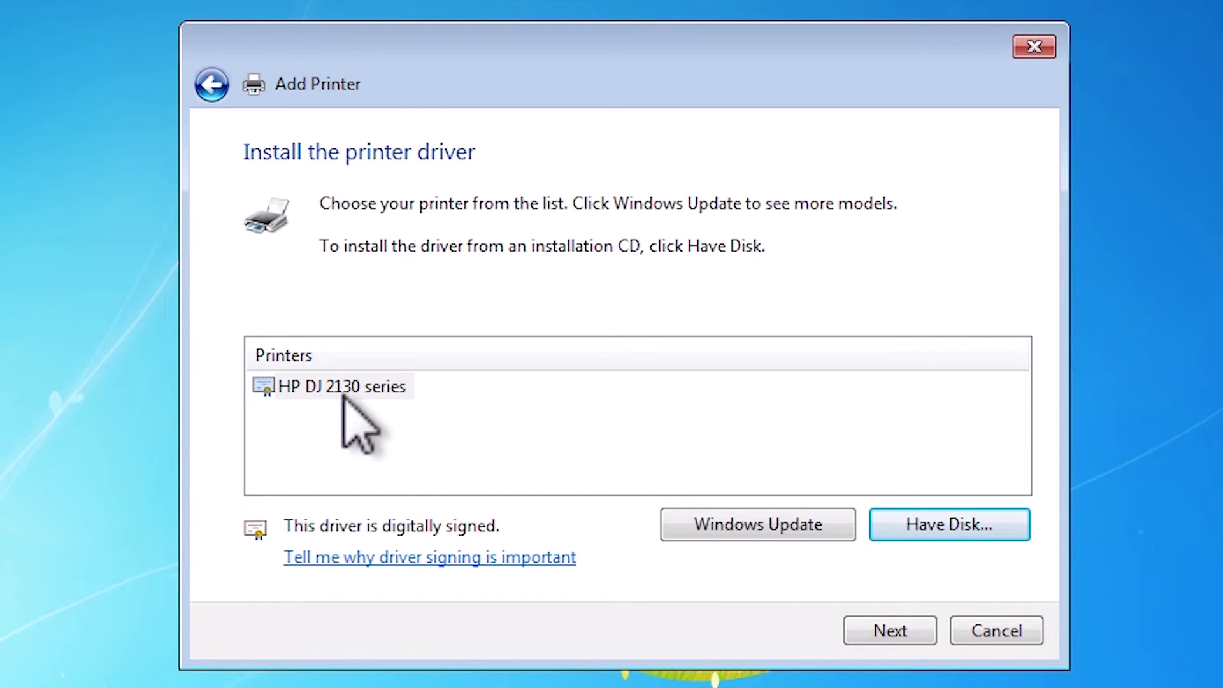
Install the HP DJ 2130 series driver, name the printer 'HP DJ 2131', and finish the wizard.
left_click(386, 392)
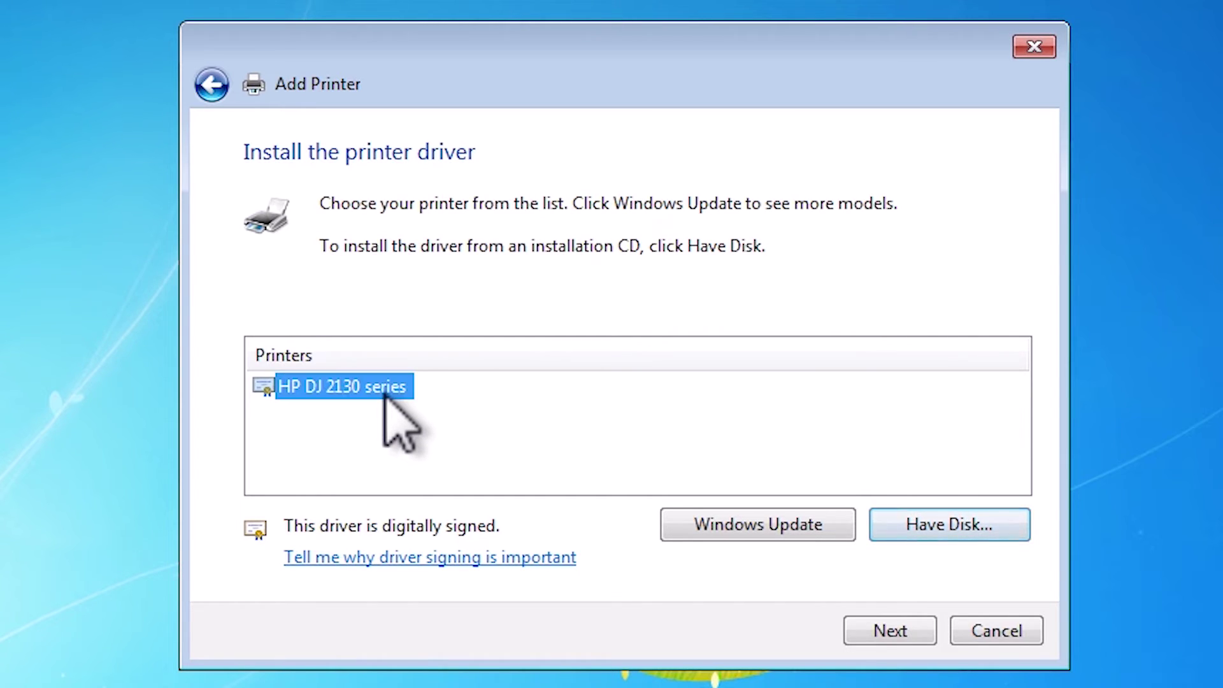
left_click(890, 631)
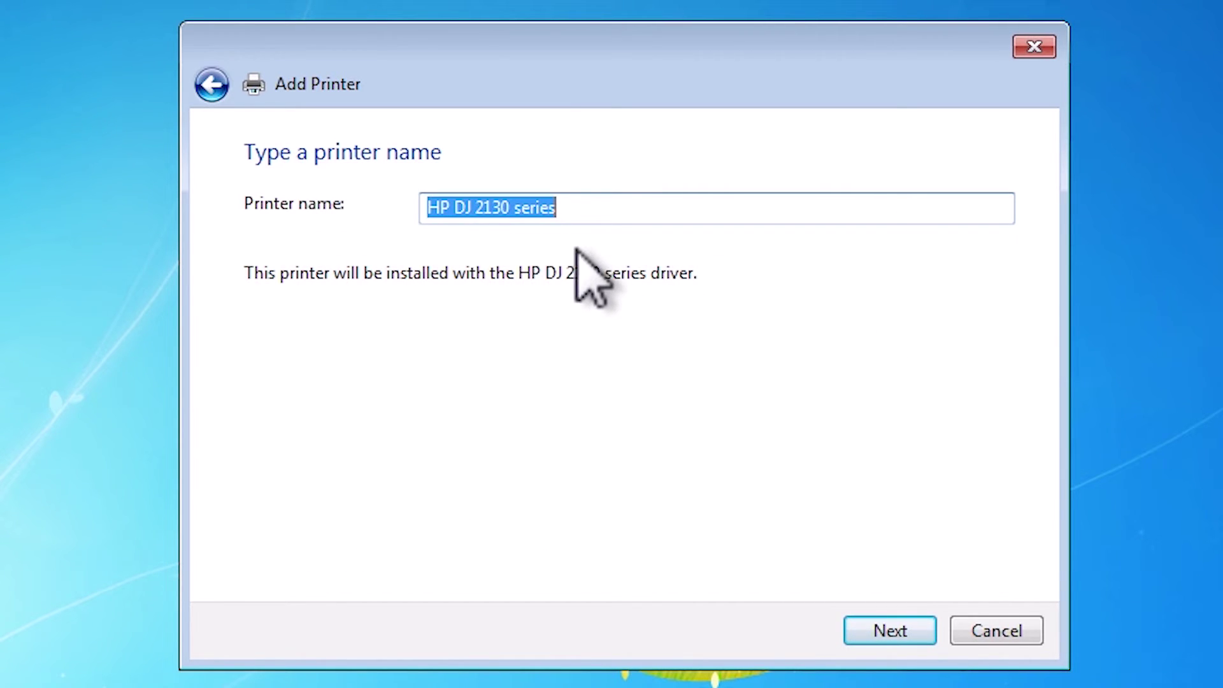
left_click(513, 208)
type("1")
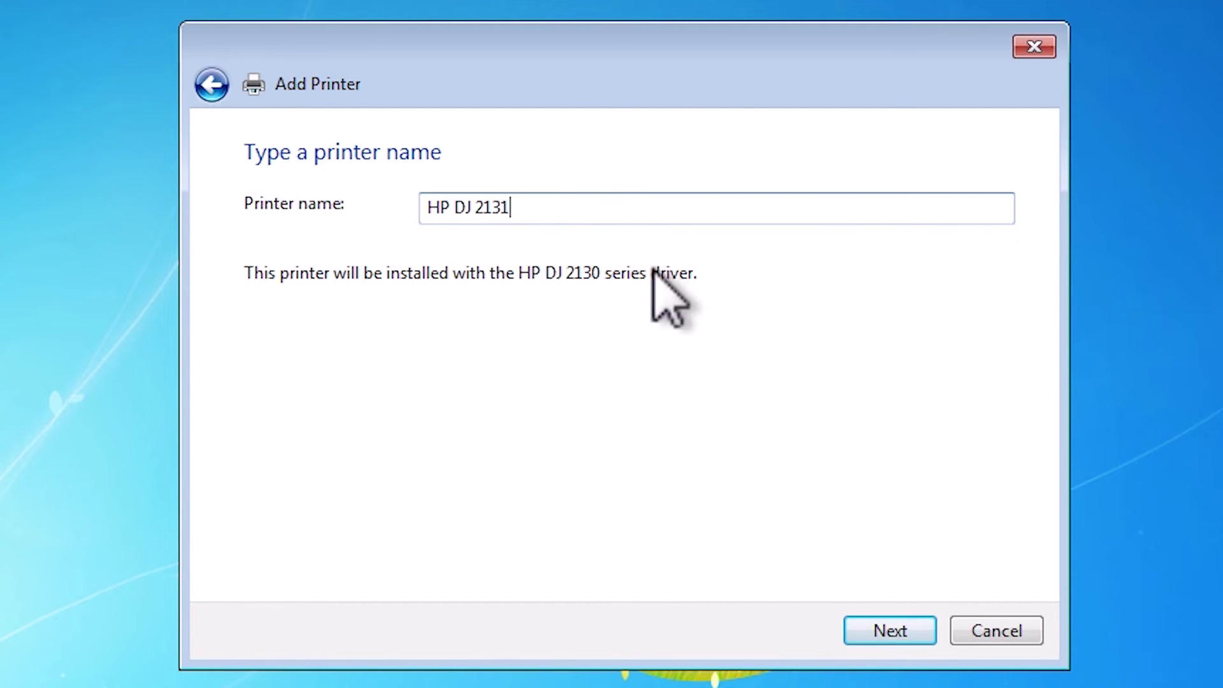
left_click(885, 632)
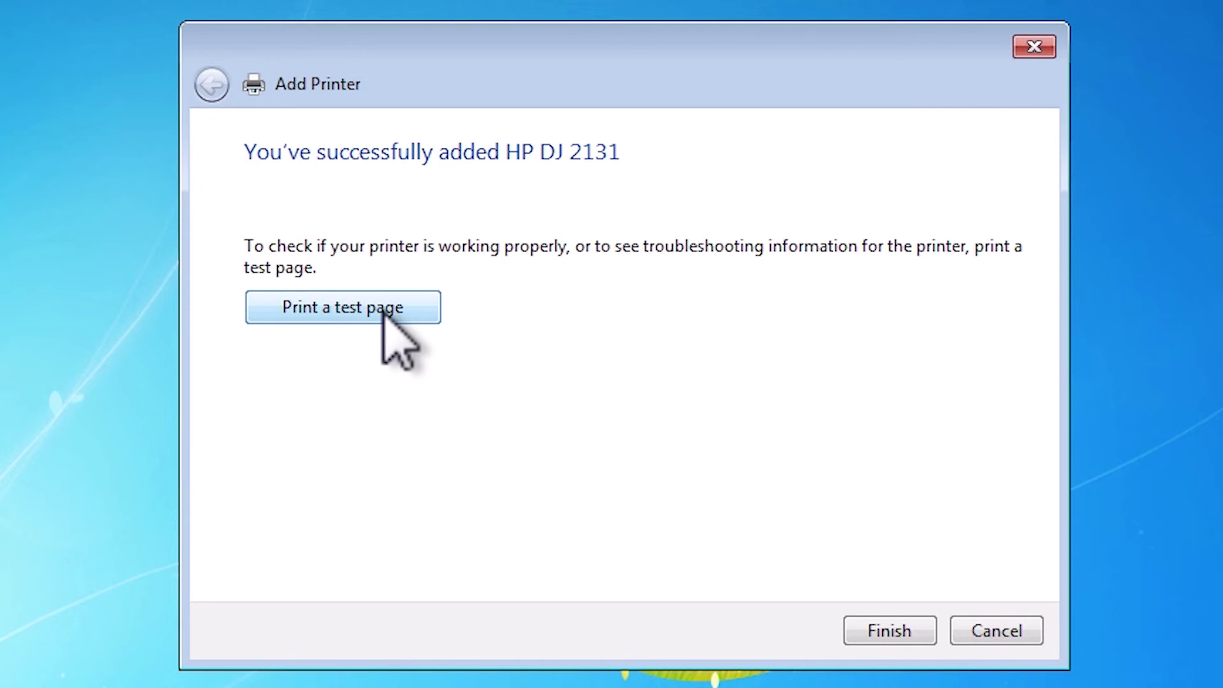
left_click(890, 631)
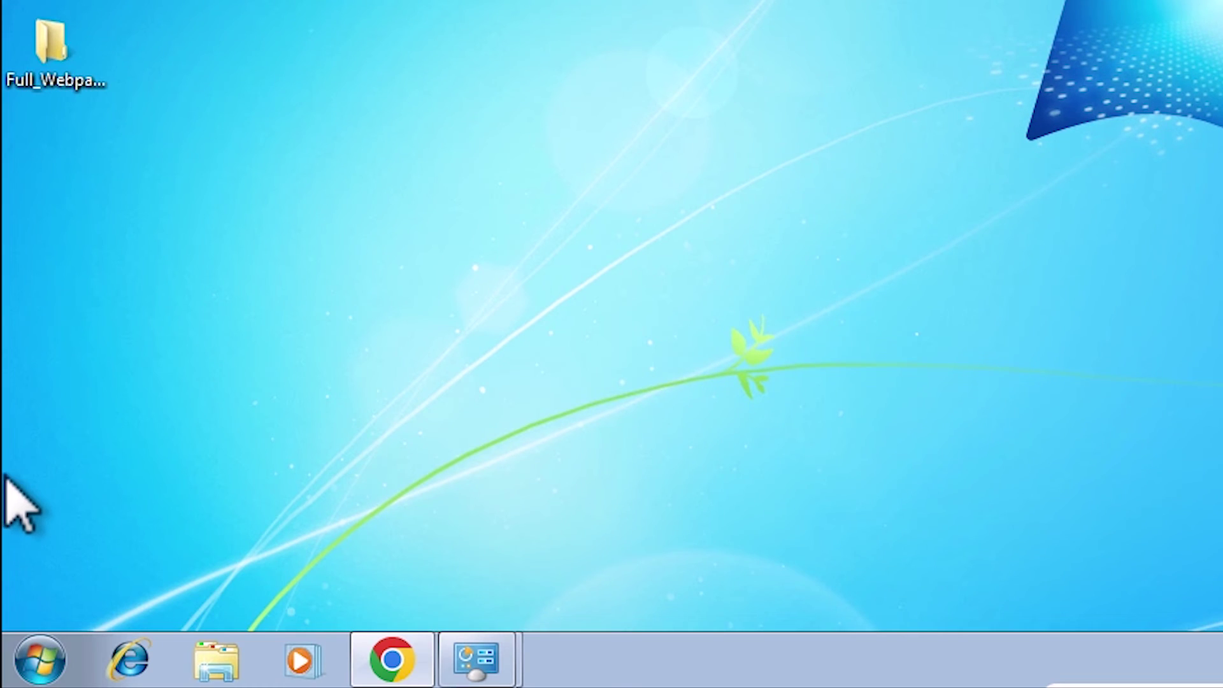
Open Devices and Printers from Control Panel to confirm HP DJ 2131 is listed.
left_click(40, 662)
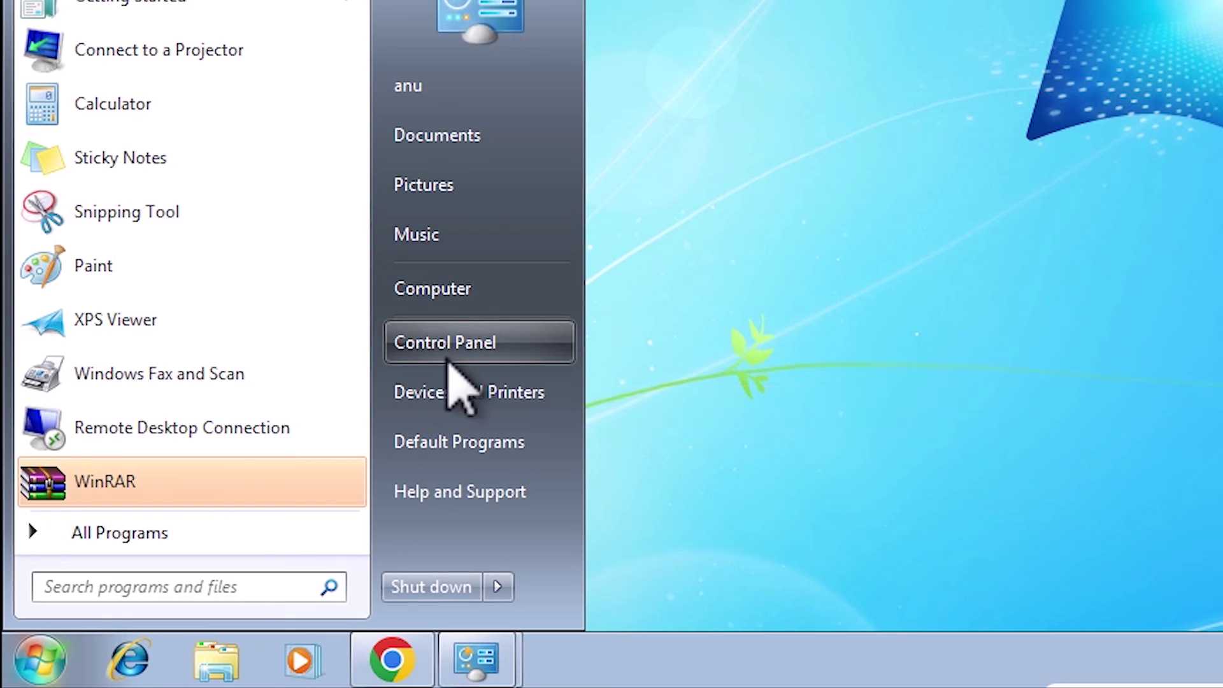
left_click(445, 342)
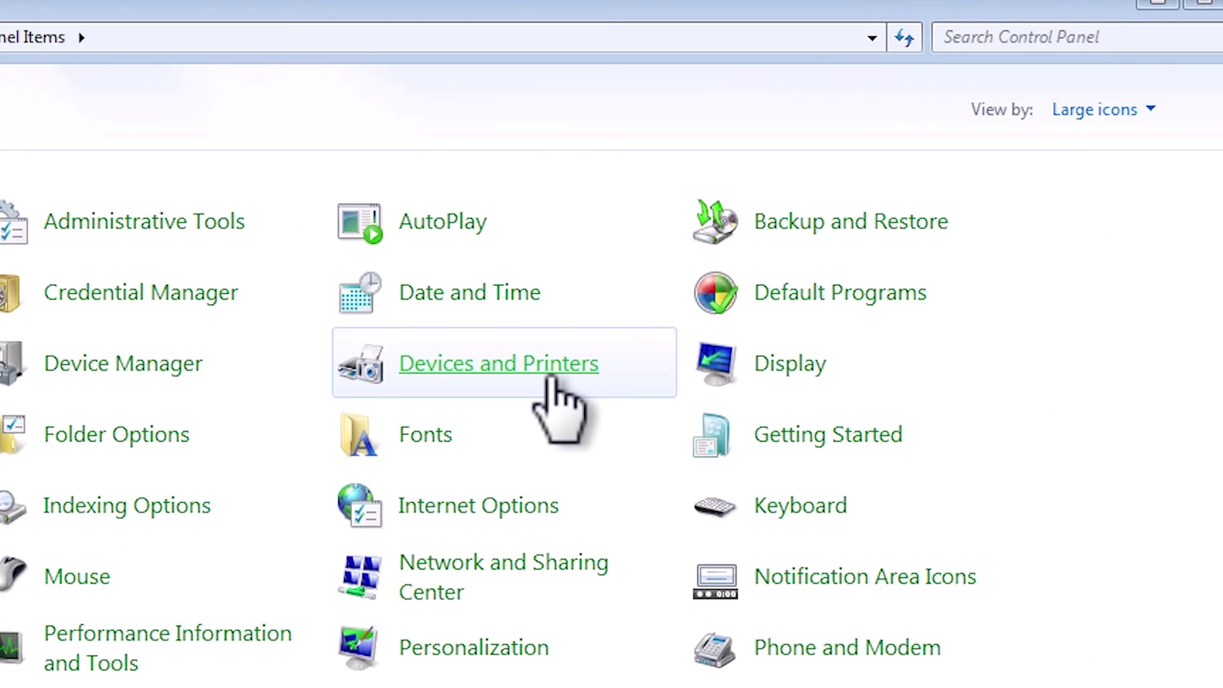
left_click(557, 393)
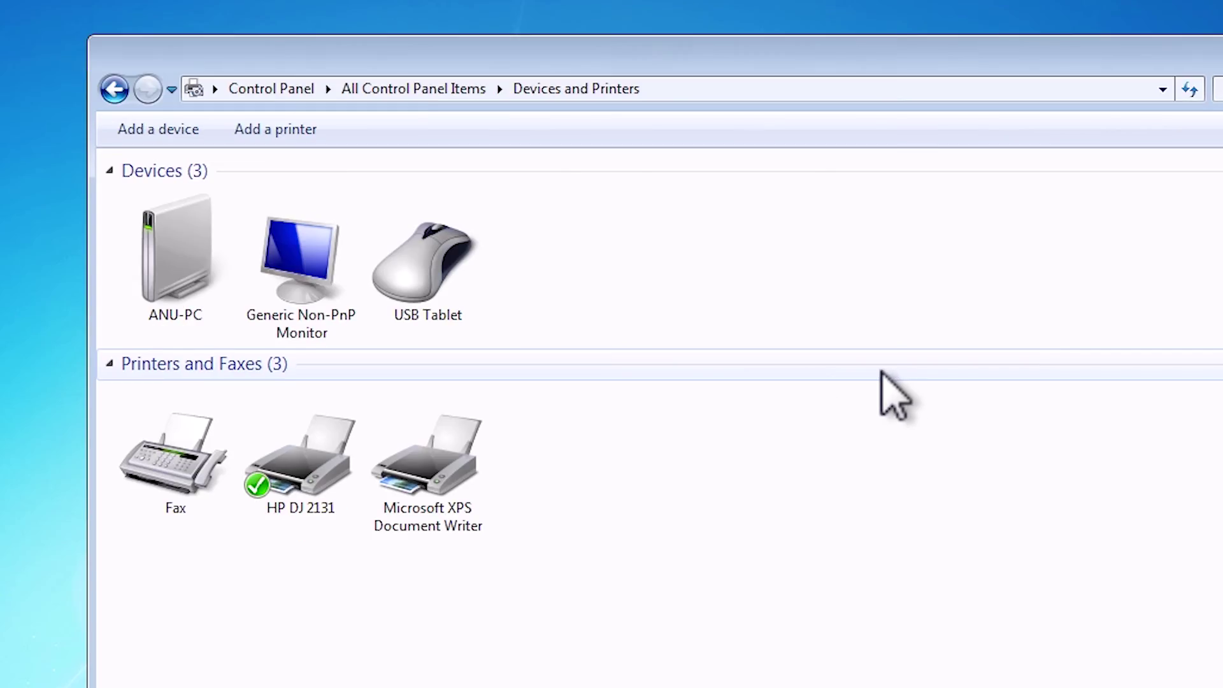